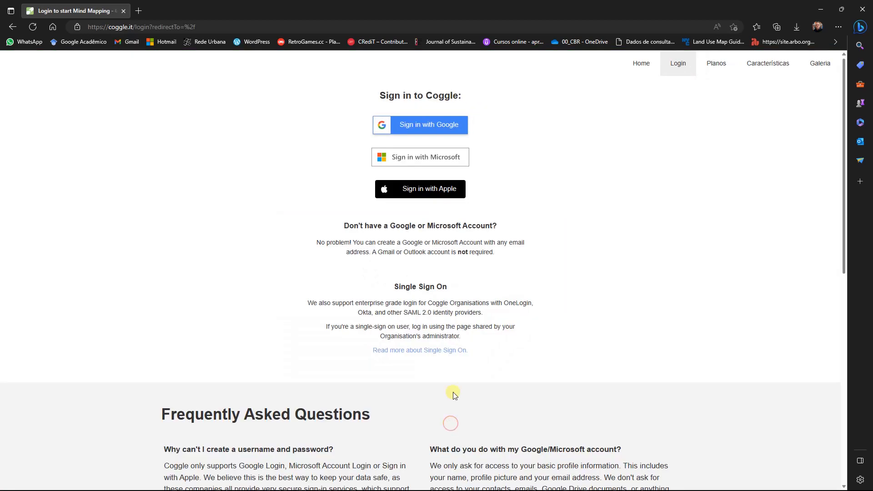
- Sign in to Coggle with the chosen Google account and create a new diagram
left_click(451, 126)
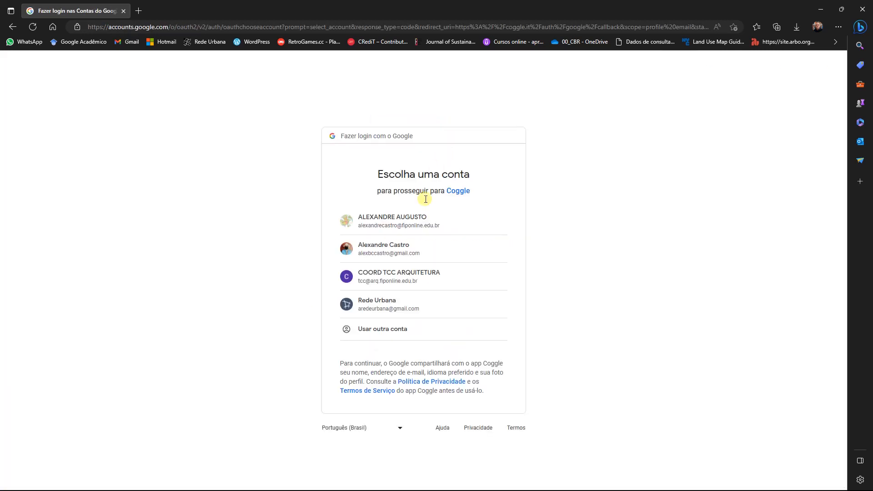
left_click(400, 306)
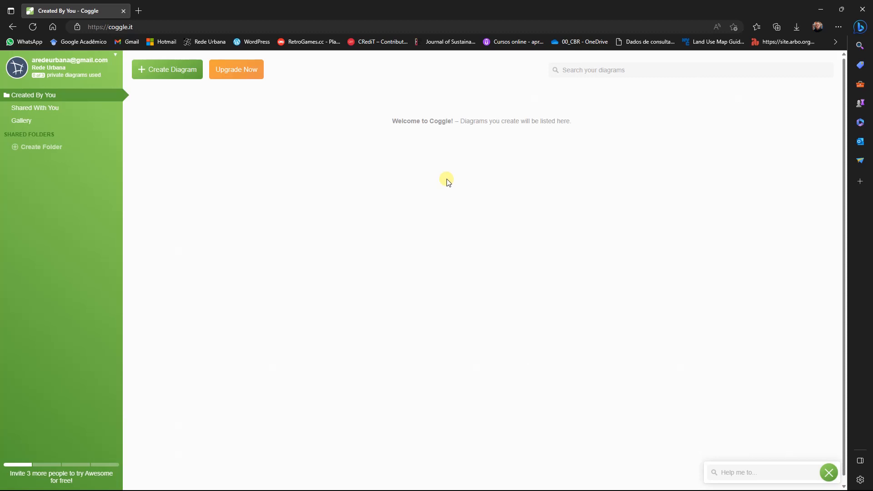
left_click(173, 73)
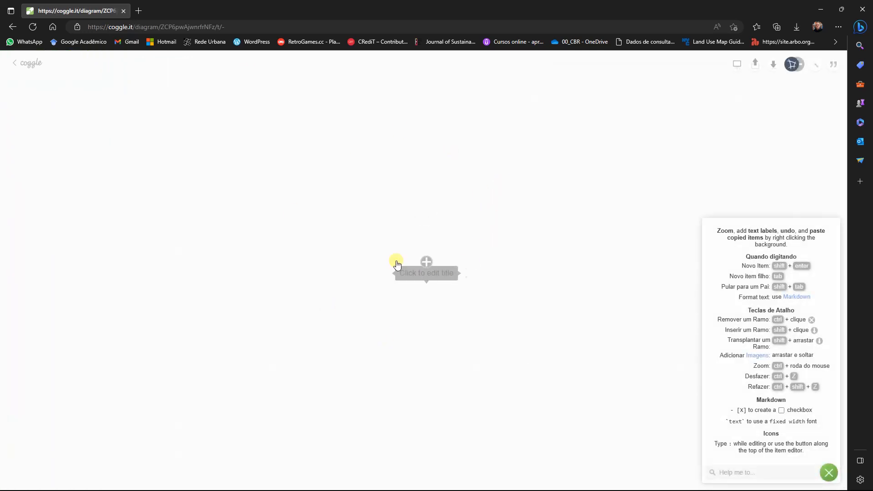
- Set the central title of the mind map to "Mobilidade Urbana"
left_click(438, 276)
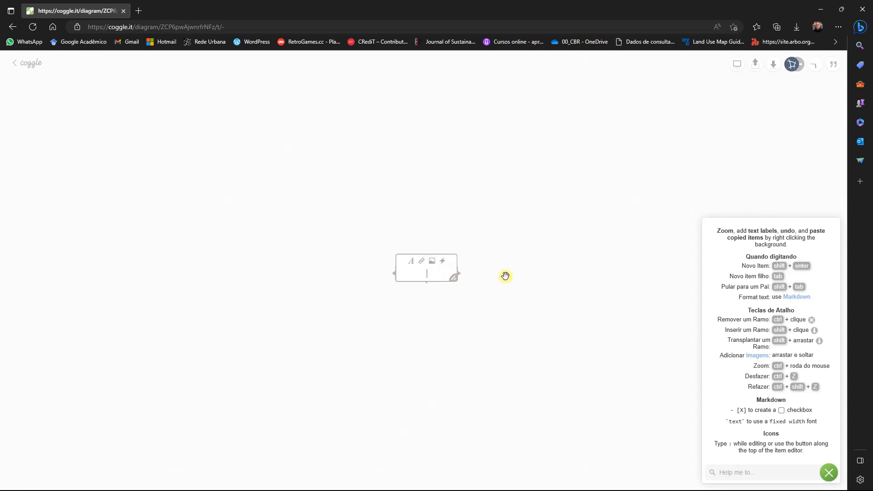
left_click(506, 276)
left_click(423, 273)
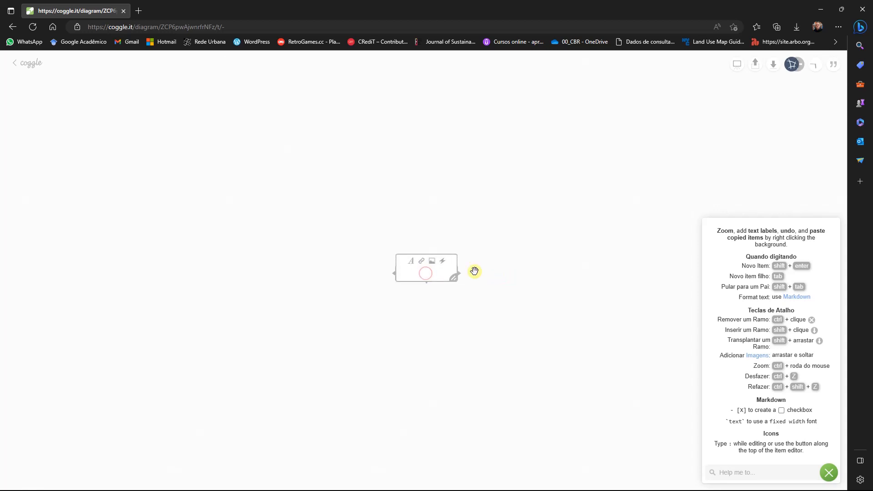
type("M")
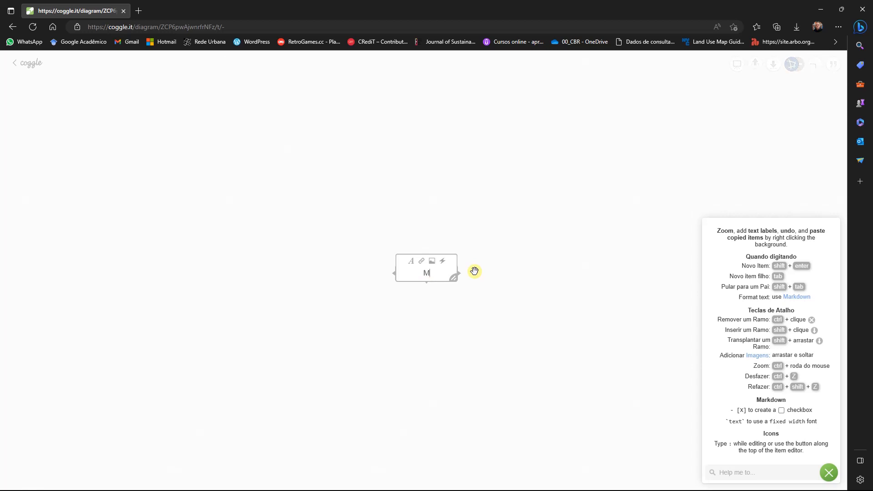
type("obilidade Urbana")
left_click(489, 304)
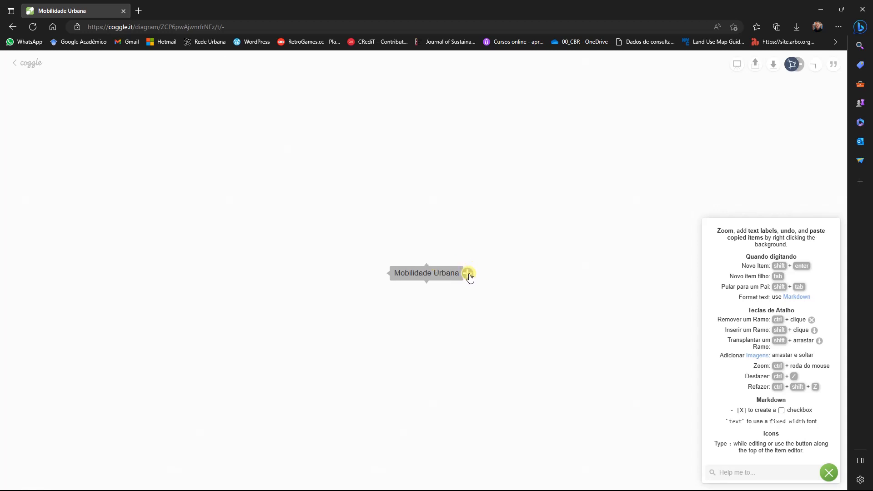
- Add a branch from the central title and label it "Mobilidade não motorizada"
left_click(468, 274)
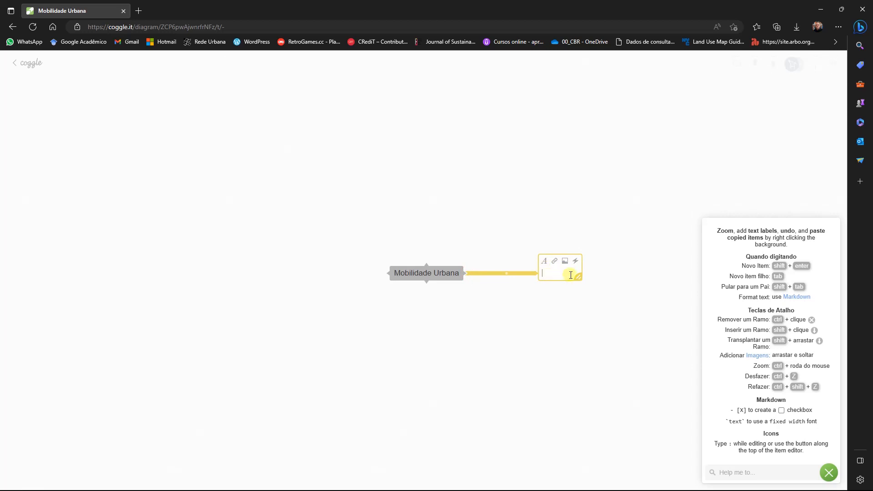
type("Mobilidade Não Motori")
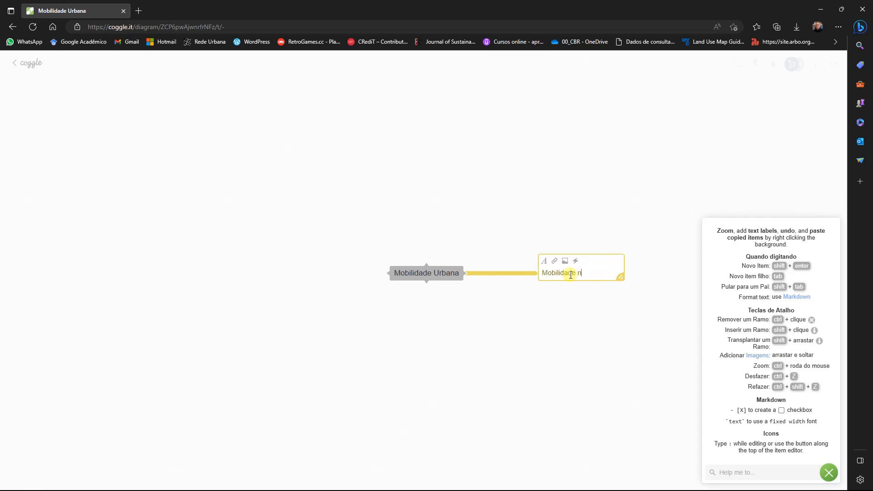
type("zada")
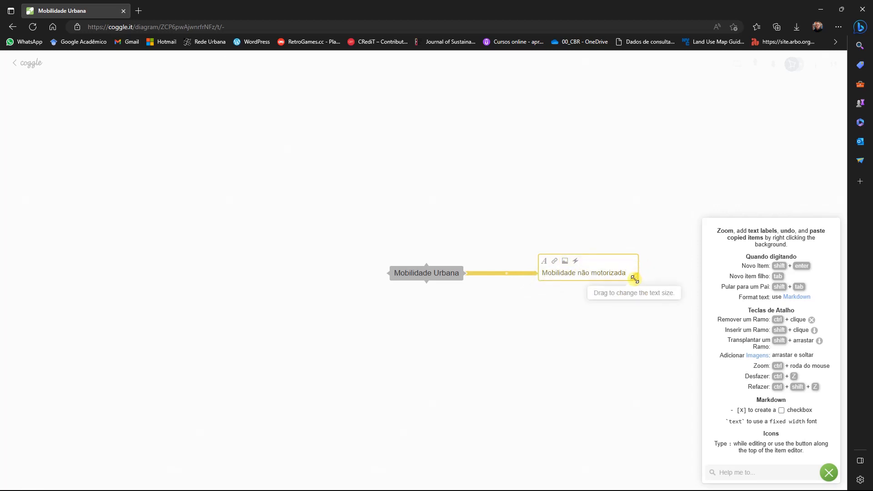
- Reduce the text size of the "Mobilidade não motorizada" branch and move it slightly above the central title
left_click_drag(635, 279, 604, 305)
left_click(583, 297)
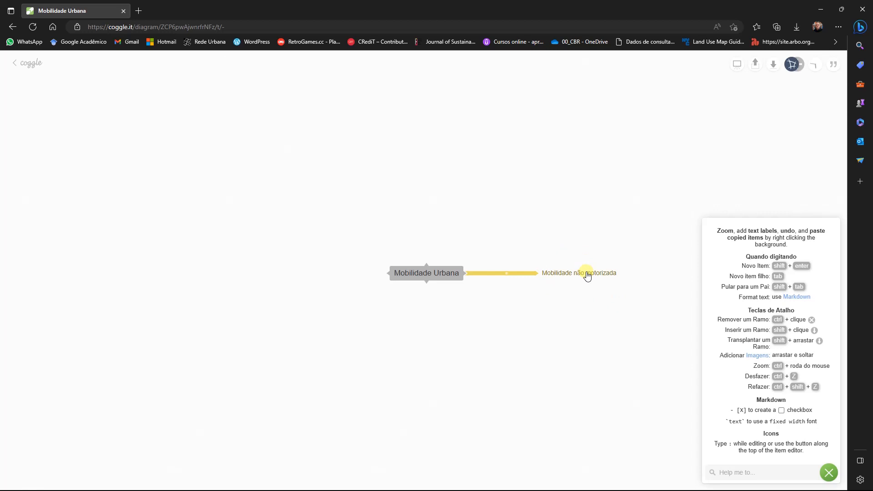
left_click_drag(587, 275, 566, 254)
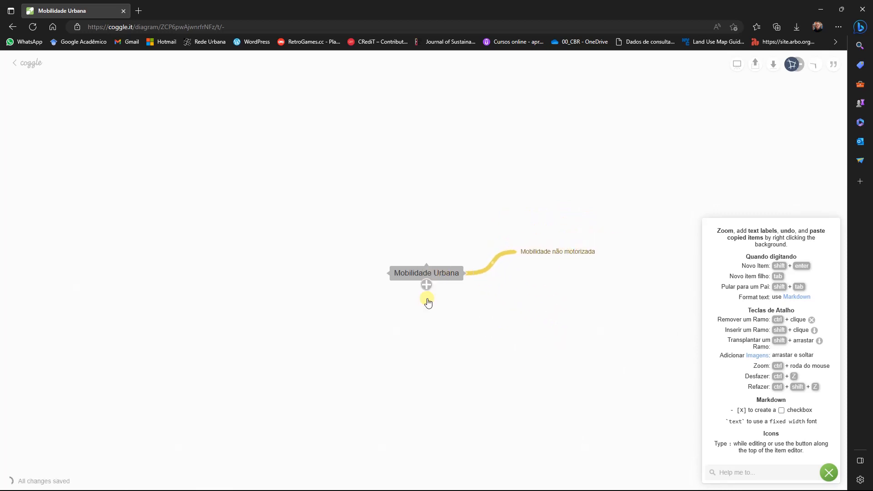
left_click_drag(494, 328, 395, 292)
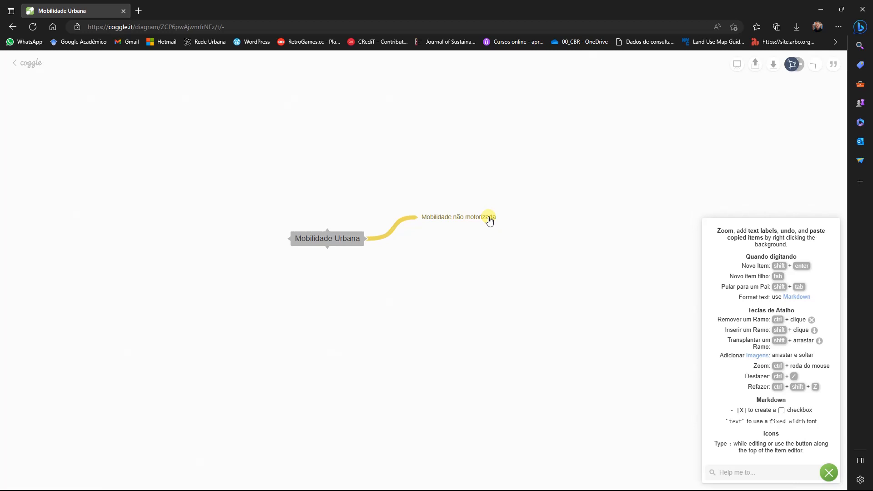
left_click(472, 217)
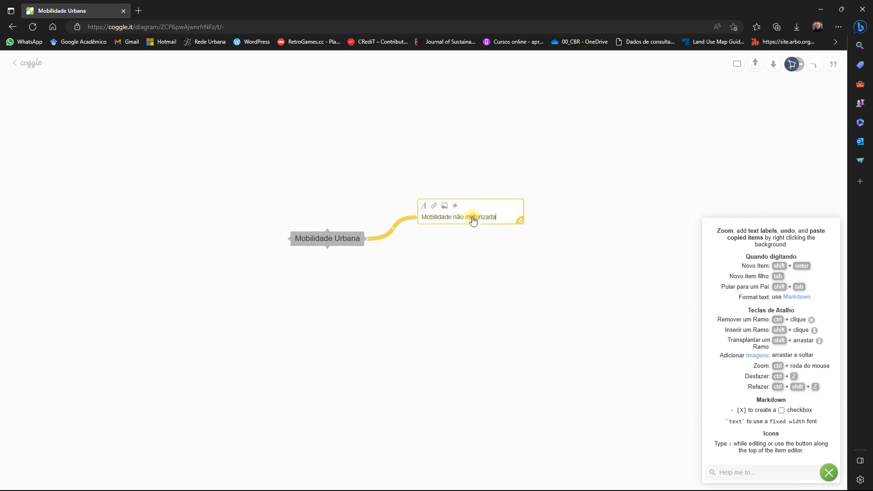
left_click(468, 251)
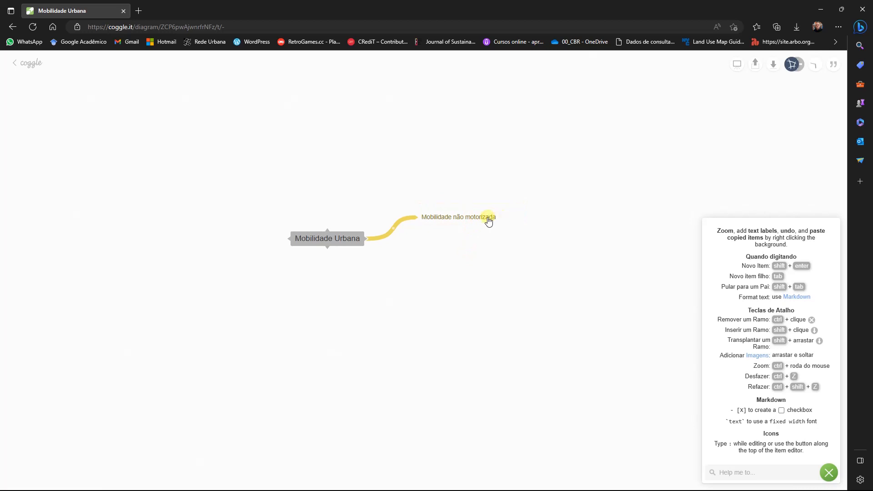
left_click(488, 217)
left_click(433, 264)
- Add a "Tração animal" sub-branch to "Mobilidade não motorizada" and move it slightly higher than its parent
left_click(421, 218)
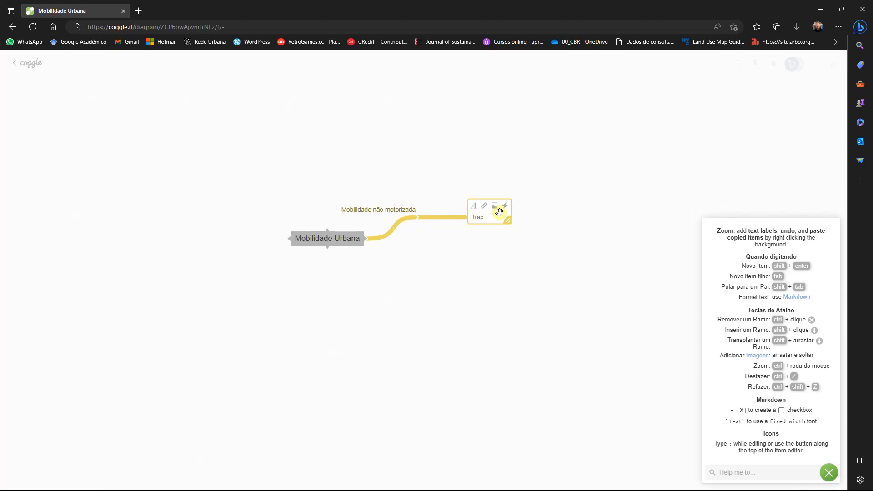
type("Tração animal")
left_click(619, 162)
left_click_drag(492, 217, 487, 198)
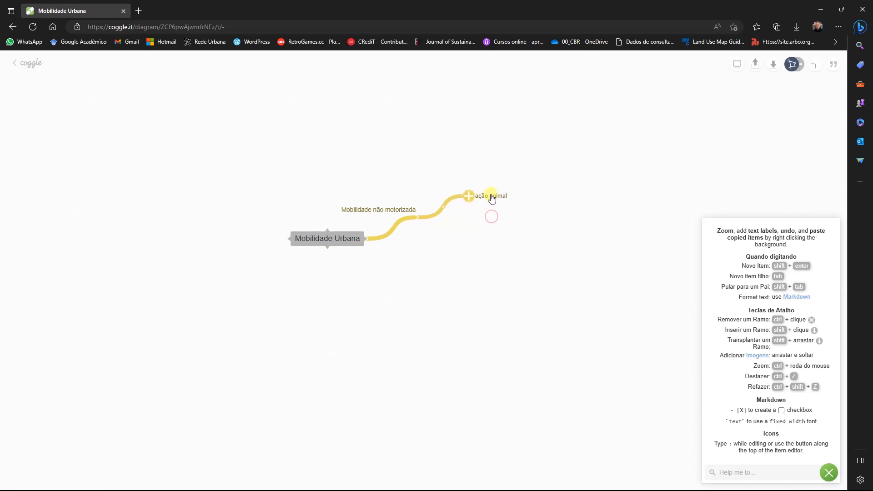
- Add a second sub-branch "Modos ativos de transporte" to "Mobilidade não motorizada" and place it below "Tração animal"
left_click(421, 218)
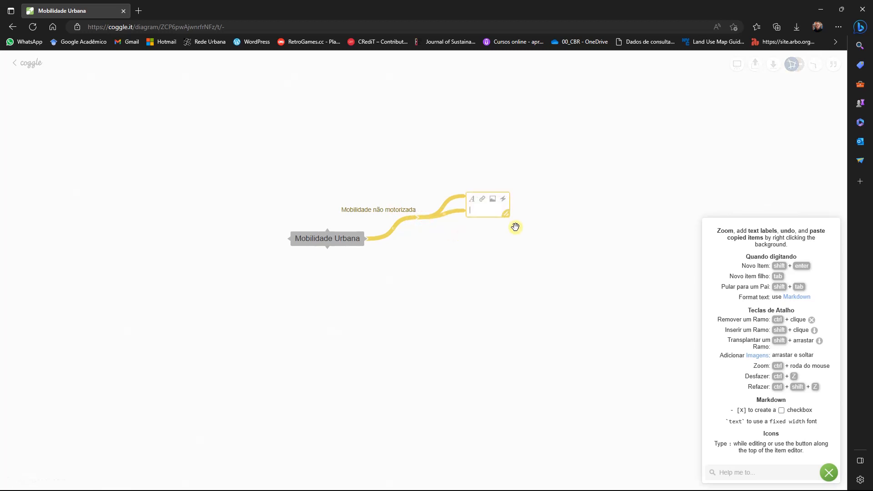
type("Modos ativos ")
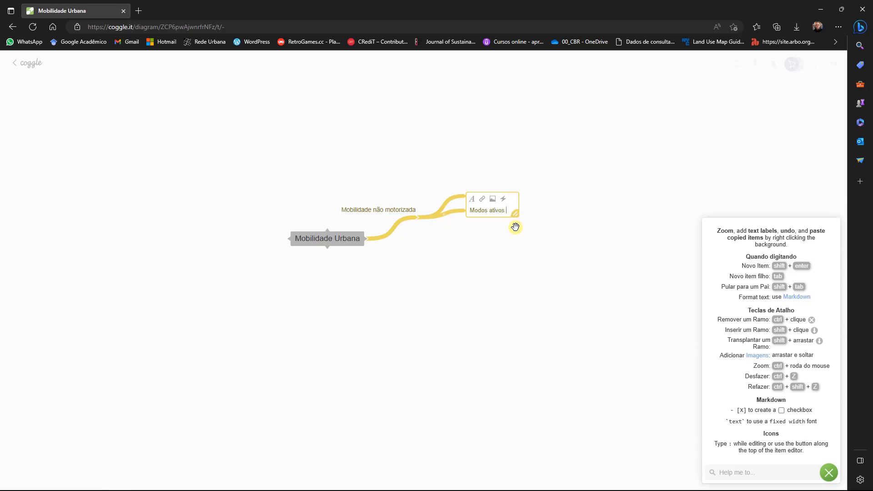
type("de transporte")
left_click(514, 251)
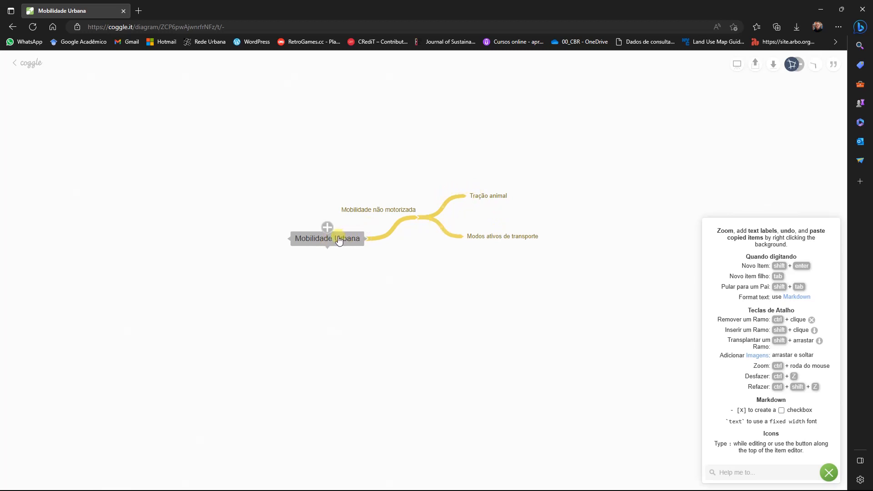
- Auto-arrange the diagram from the central title and spread the two sub-branches farther apart vertically
right_click(339, 241)
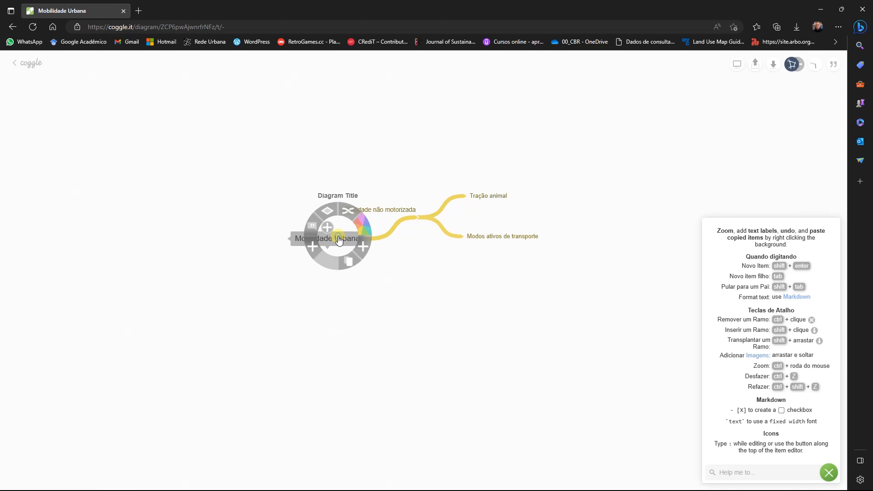
left_click(349, 213)
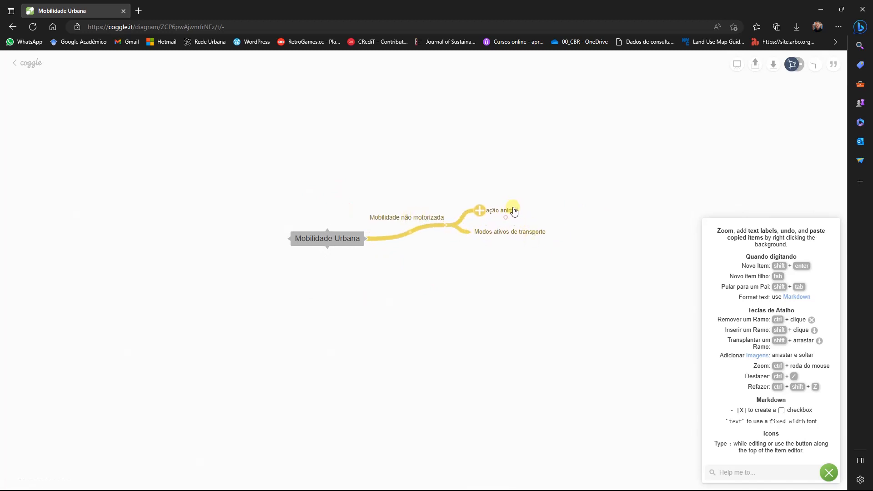
left_click_drag(513, 209, 517, 245)
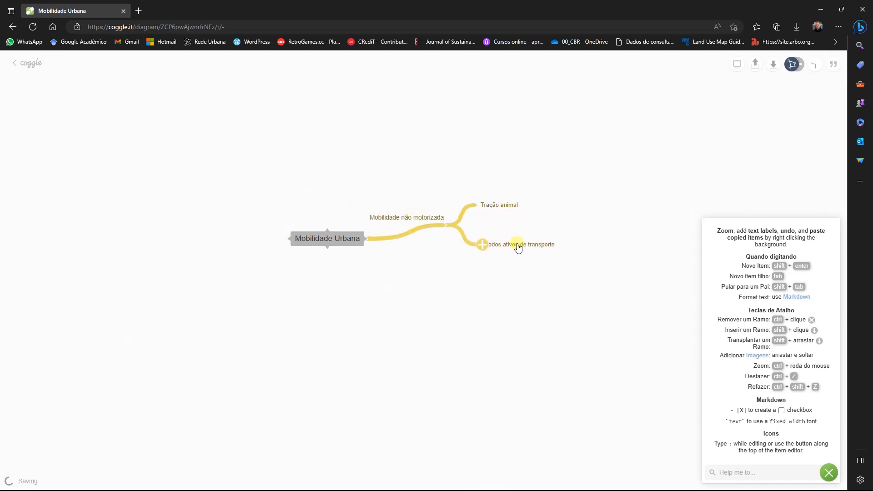
- Recolor the "Mobilidade não motorizada" branch and both of its sub-branches turquoise
left_click(397, 241)
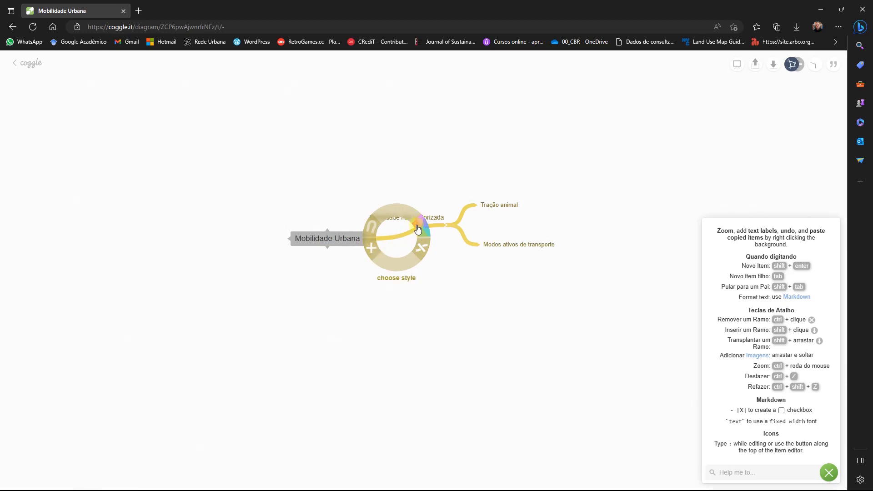
left_click(427, 235)
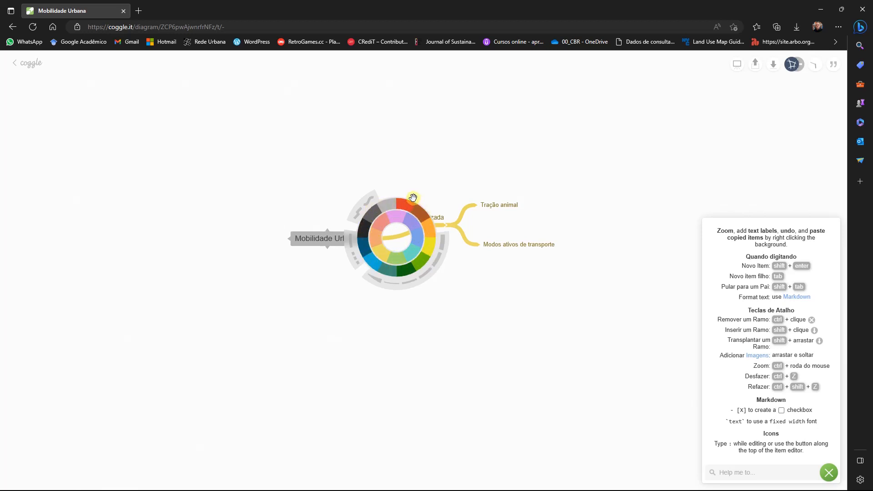
left_click(409, 251)
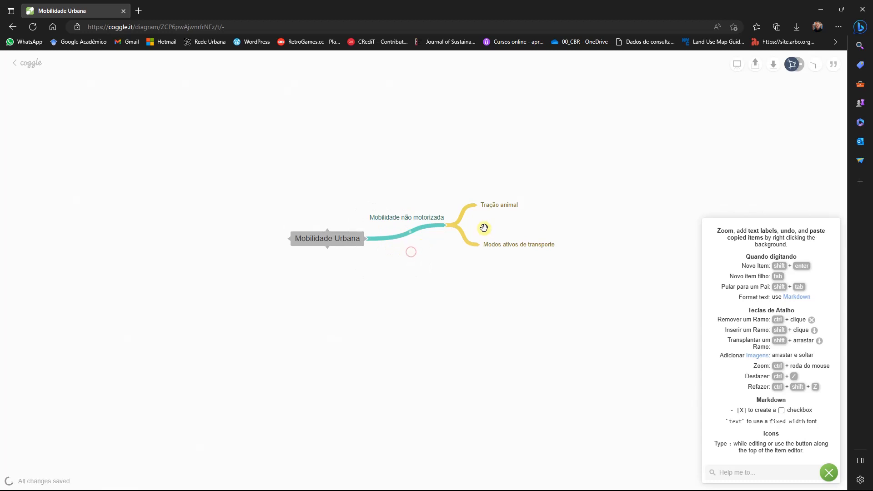
left_click(462, 220)
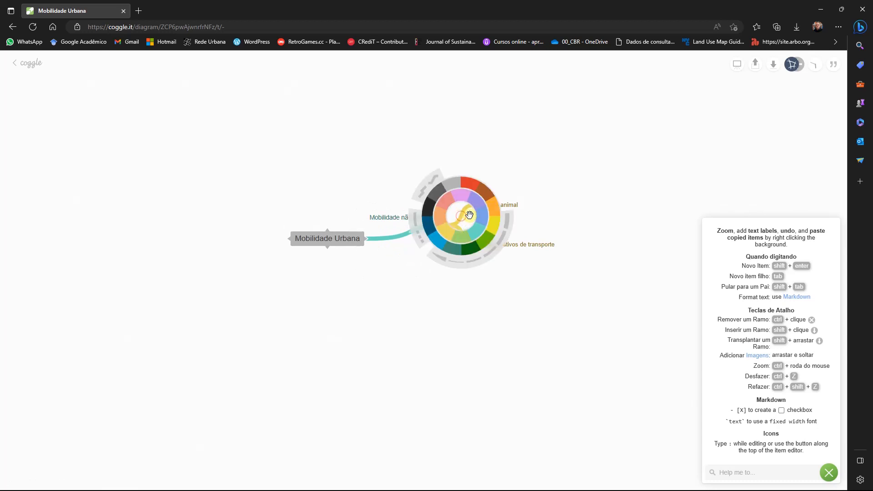
left_click(463, 232)
left_click(463, 236)
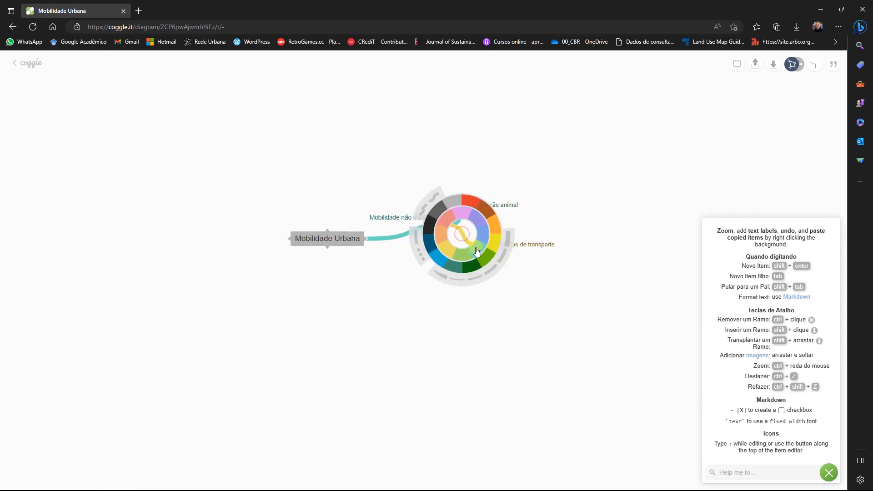
left_click(475, 249)
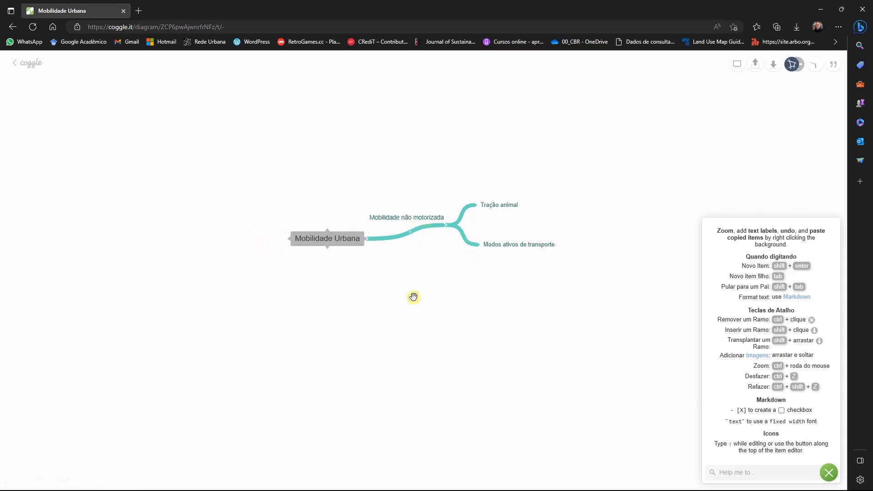
- Add a sub-branch labelled "Pedestres" to "Modos ativos de transporte"
mouse_move(499, 246)
left_click(483, 245)
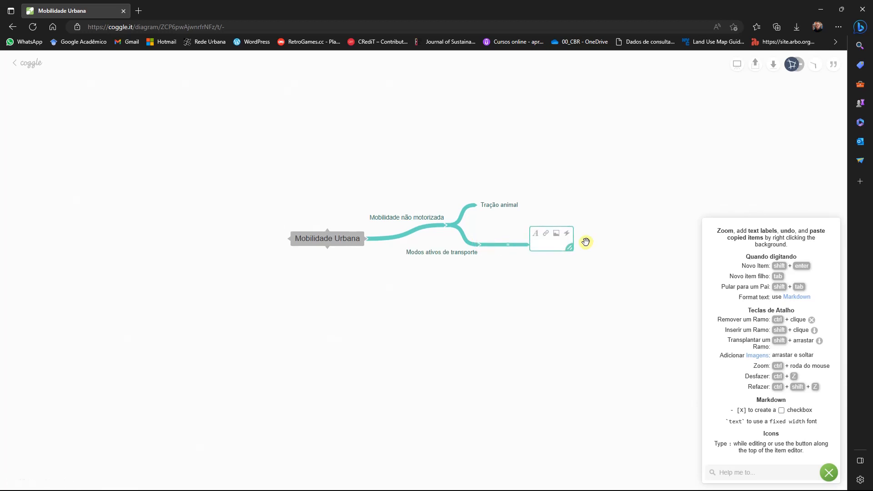
type("Pes")
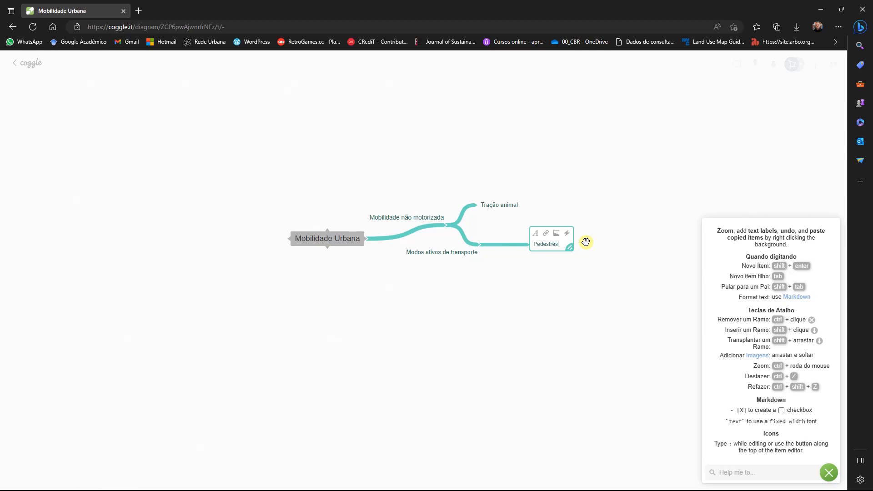
left_click(598, 229)
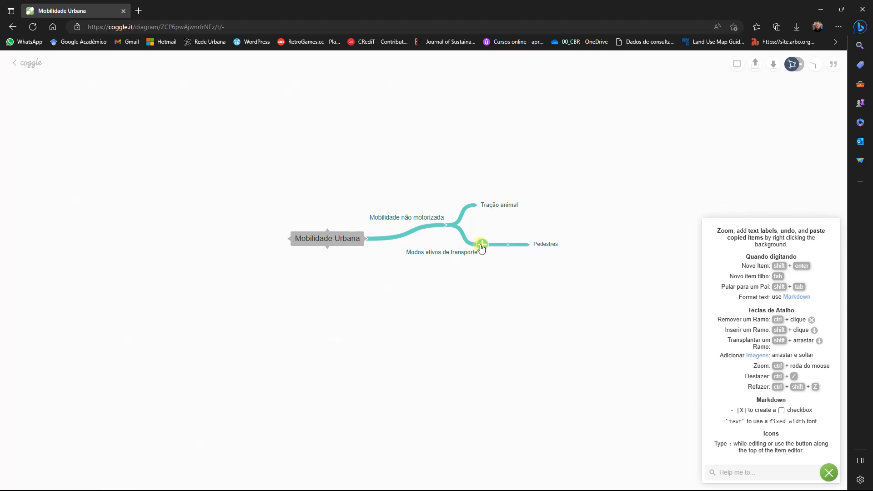
- Add a second sub-branch "Ciclistas" to "Modos ativos de transporte" and spread it apart vertically from "Pedestres"
left_click(482, 246)
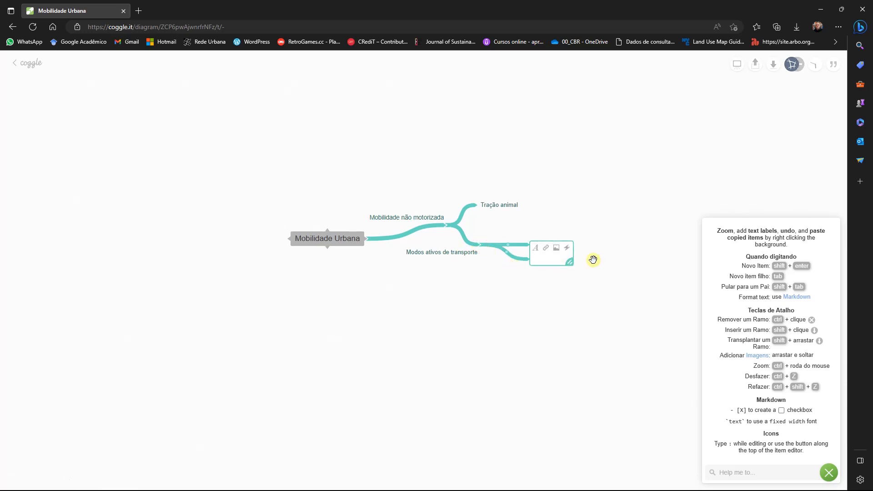
type("clista")
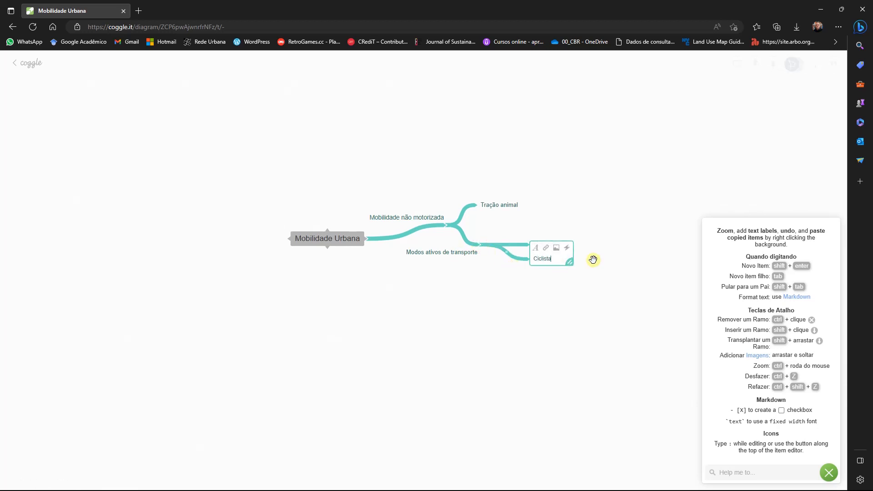
type("iclistas")
left_click(583, 301)
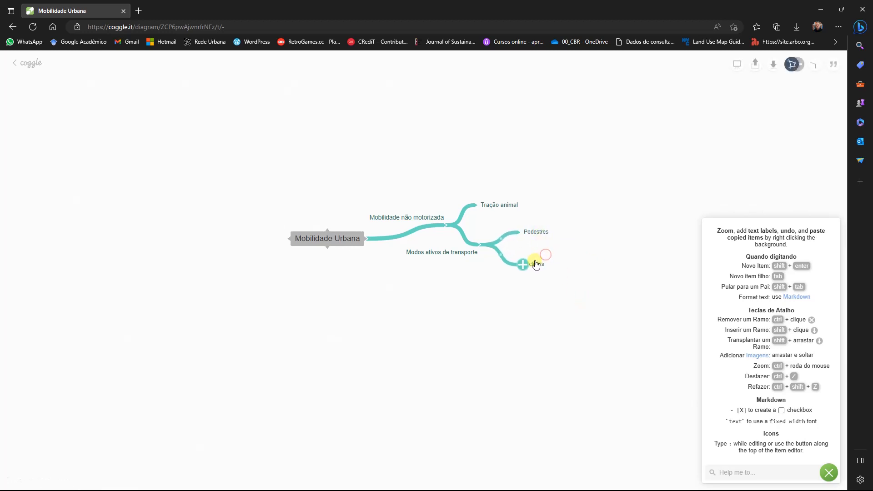
- Add a branch labelled "Mobilidade motorizada" on the left side of the central title and shorten it towards the title
mouse_move(328, 251)
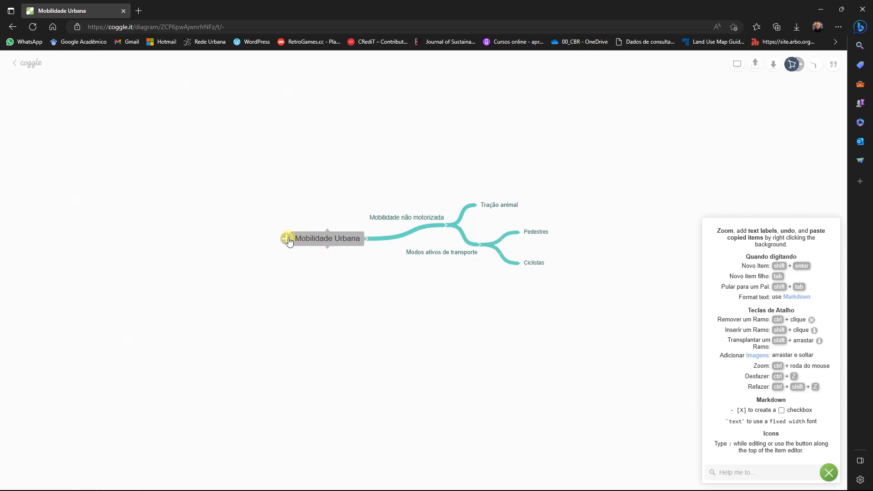
left_click(286, 240)
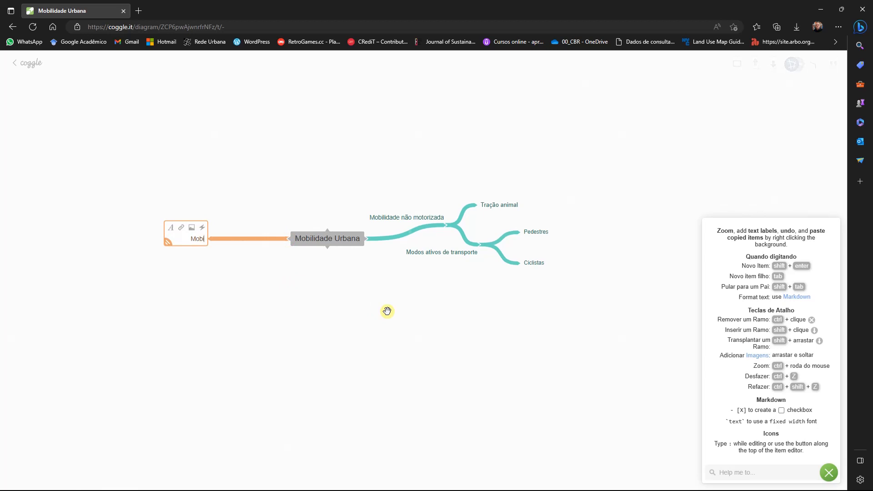
type("Mobilidade motorizada")
left_click(378, 312)
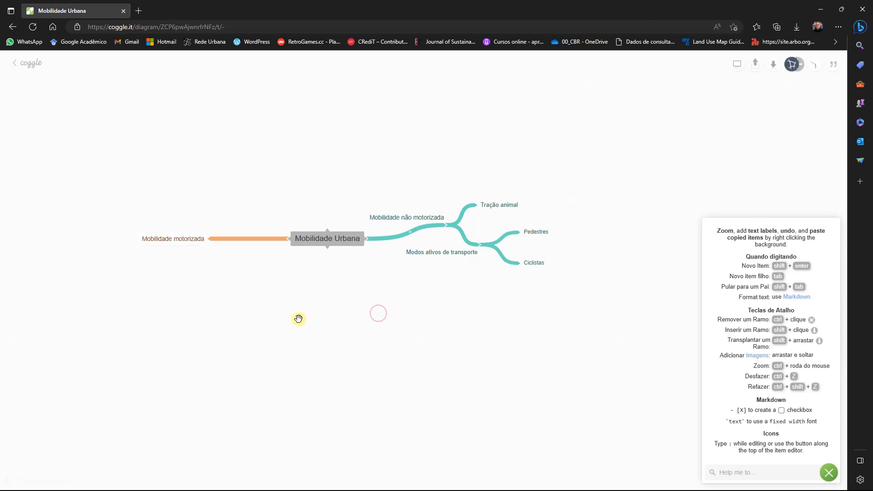
left_click_drag(299, 320, 397, 327)
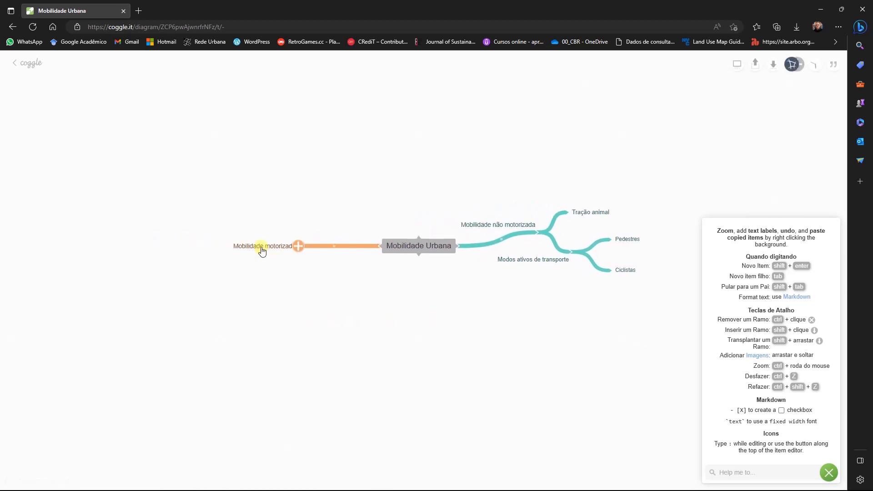
left_click_drag(262, 251, 295, 250)
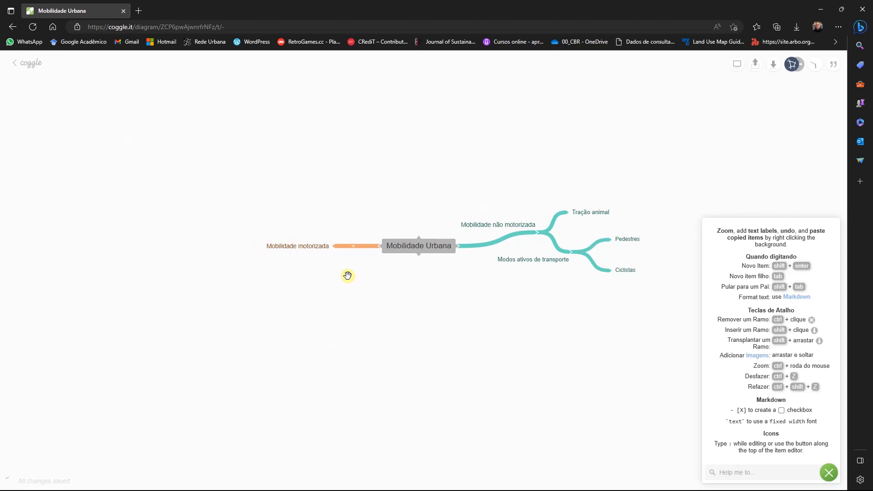
- Add the sub-branches "Individual" and "Coletiva" to "Mobilidade motorizada", placing "Individual" above and "Coletiva" below the branch line
left_click(334, 247)
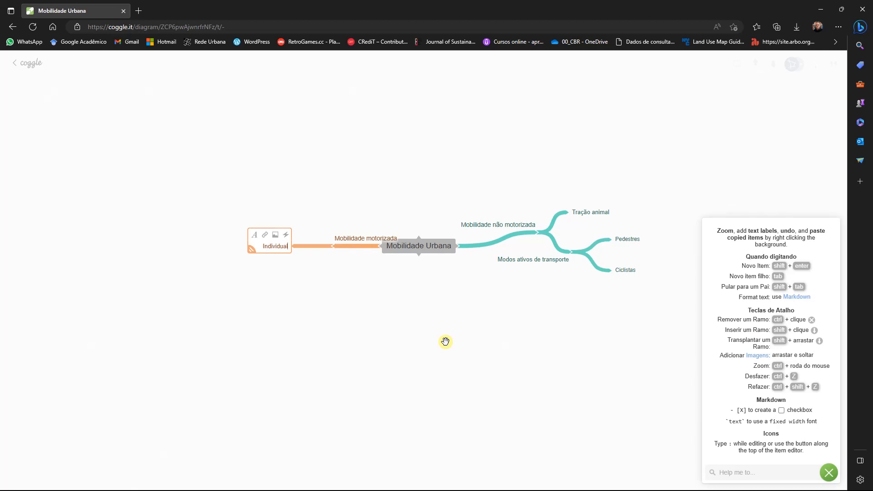
left_click(445, 341)
left_click_drag(273, 249, 279, 230)
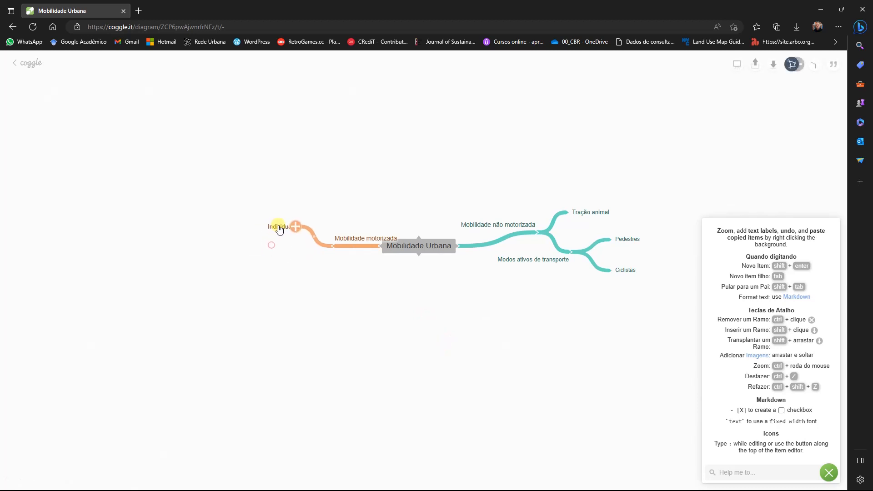
left_click(332, 247)
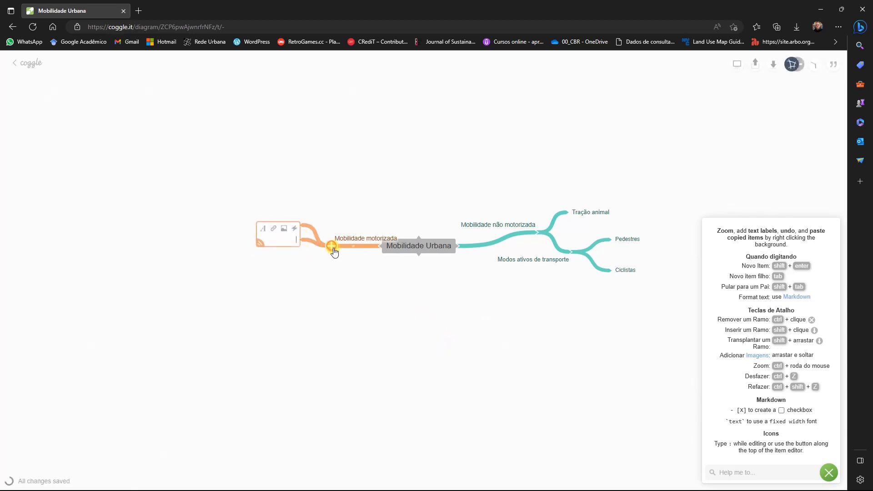
type("Coletiva")
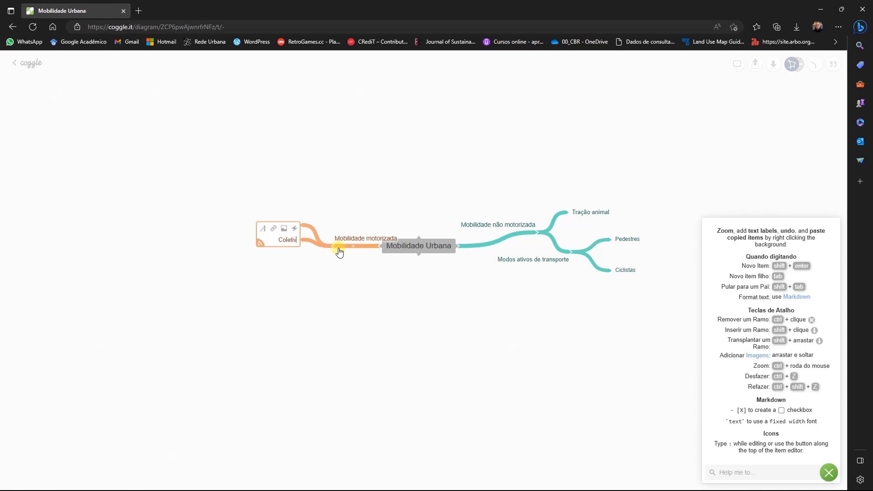
left_click(346, 290)
left_click_drag(281, 242, 284, 262)
- Add the sub-branches "Automóvel" and "Moto" to "Individual", with "Automóvel" placed above "Moto"
left_click(299, 224)
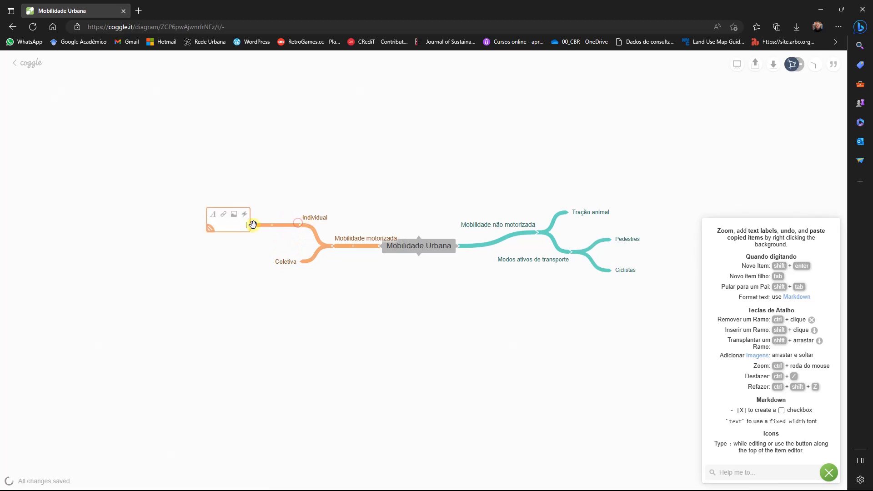
type("Automóvel")
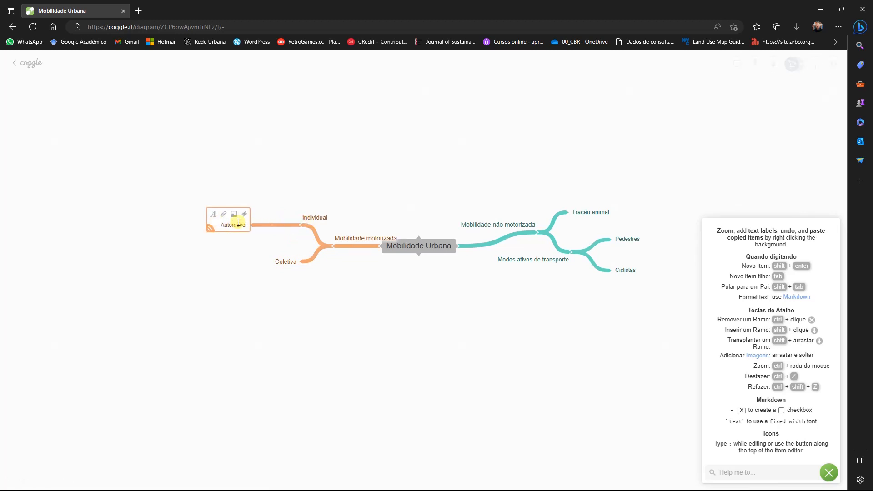
left_click(247, 292)
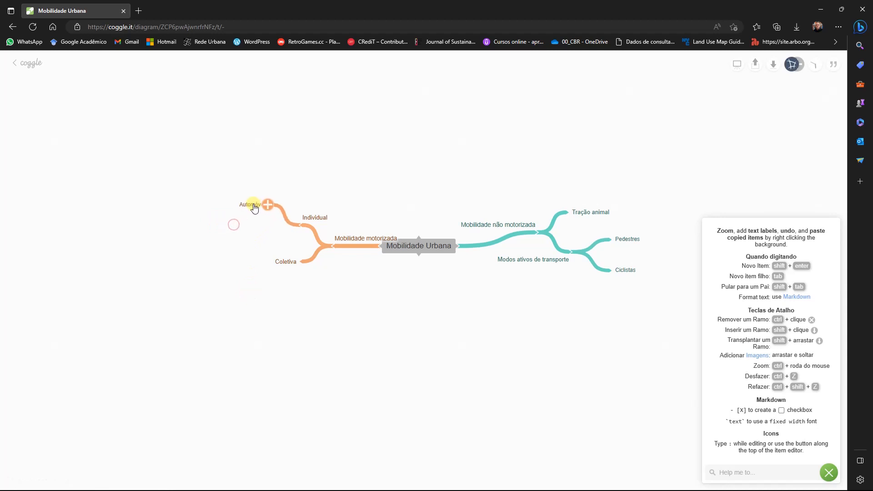
left_click(298, 225)
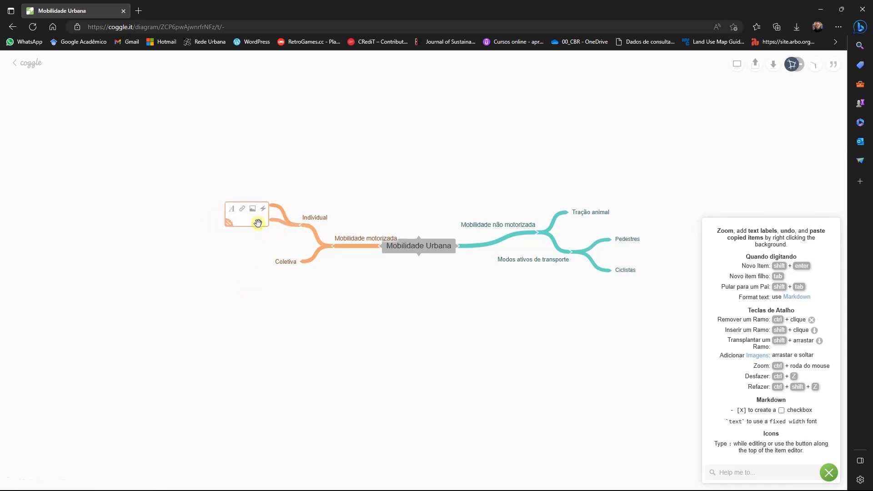
type("Moto")
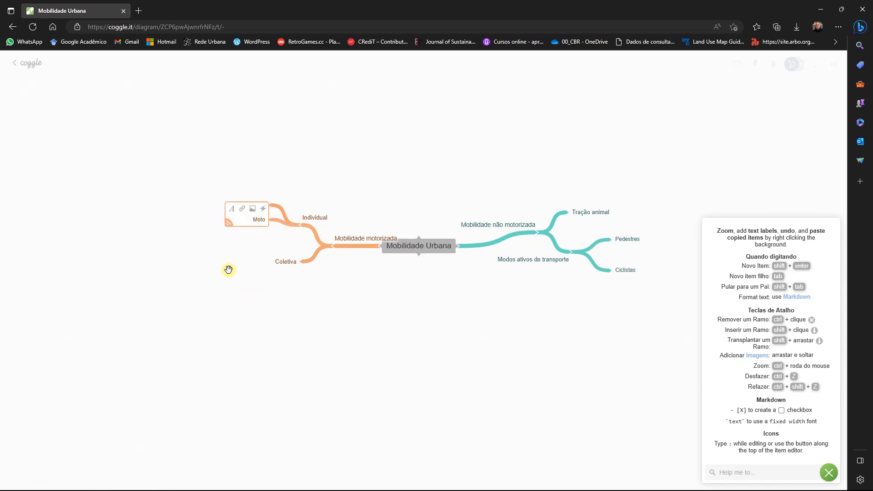
left_click(228, 270)
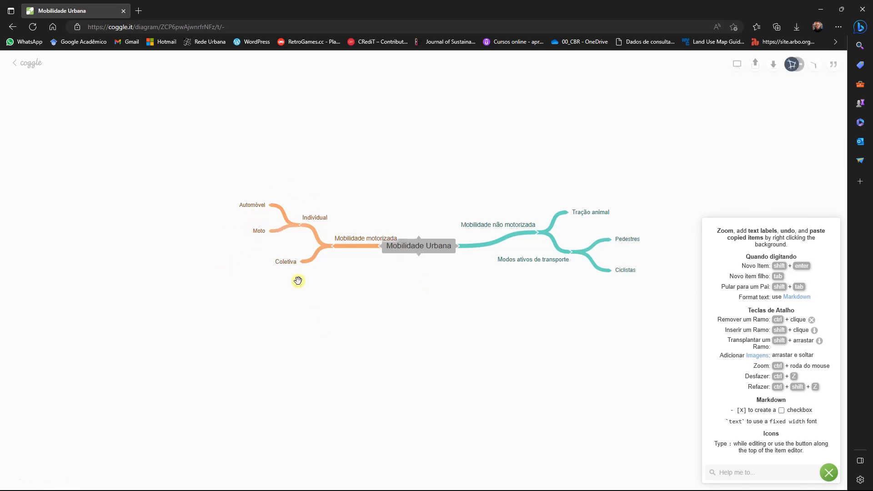
- Add the sub-branches "Ônibus" and "Metrô" to "Coletiva" and spread them apart vertically, with "Ônibus" above "Metrô"
left_click(299, 261)
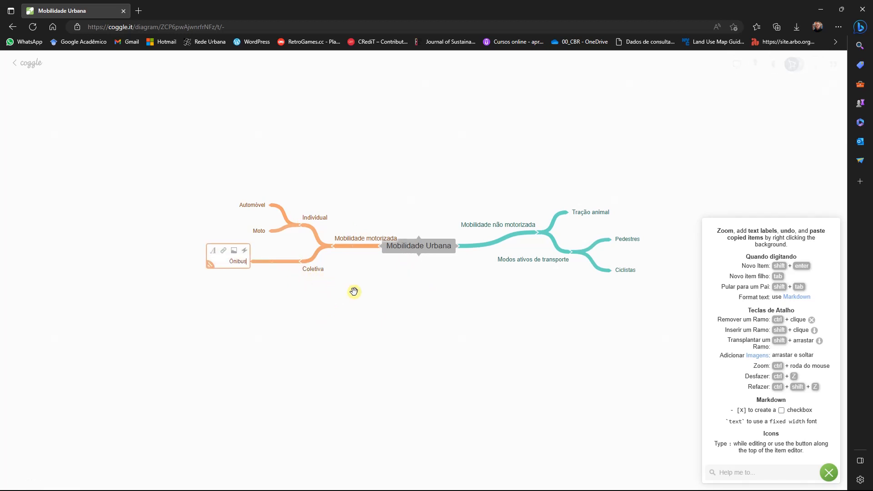
left_click(299, 261)
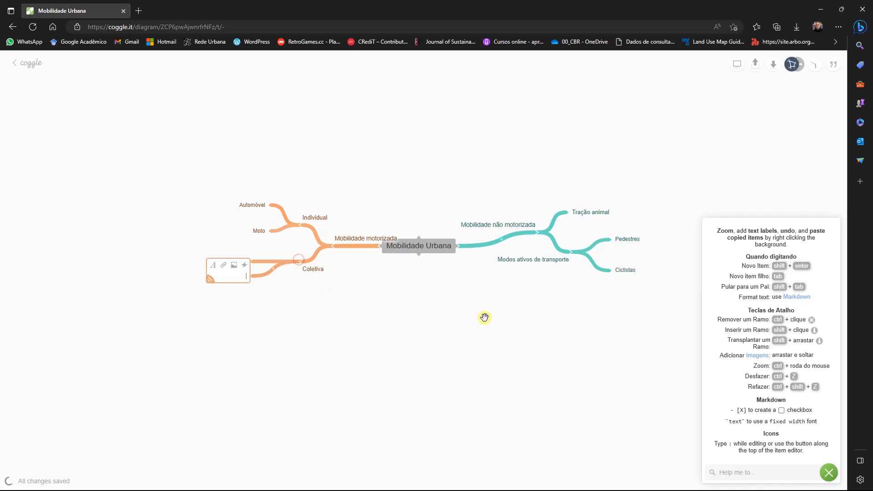
type("Metrô")
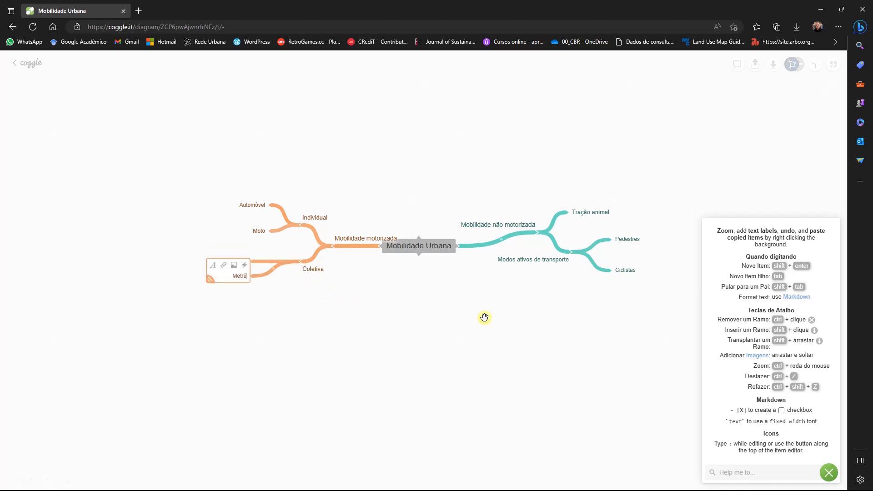
left_click(484, 318)
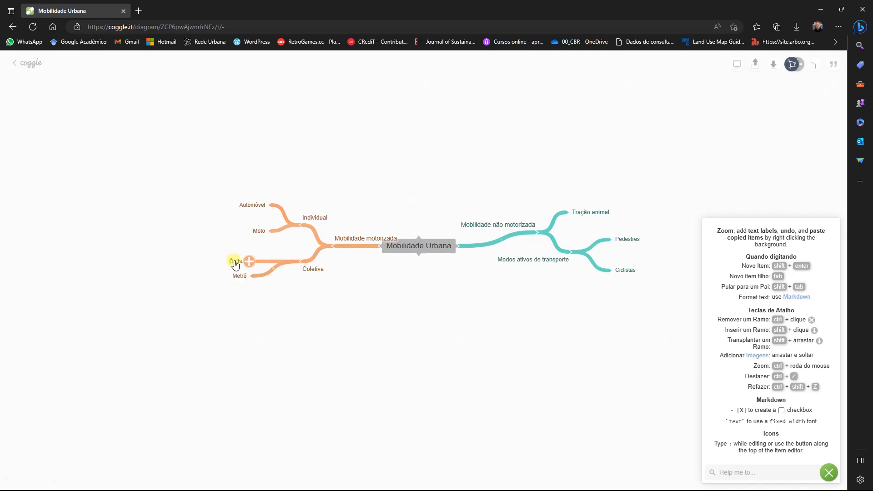
left_click_drag(244, 273, 247, 283)
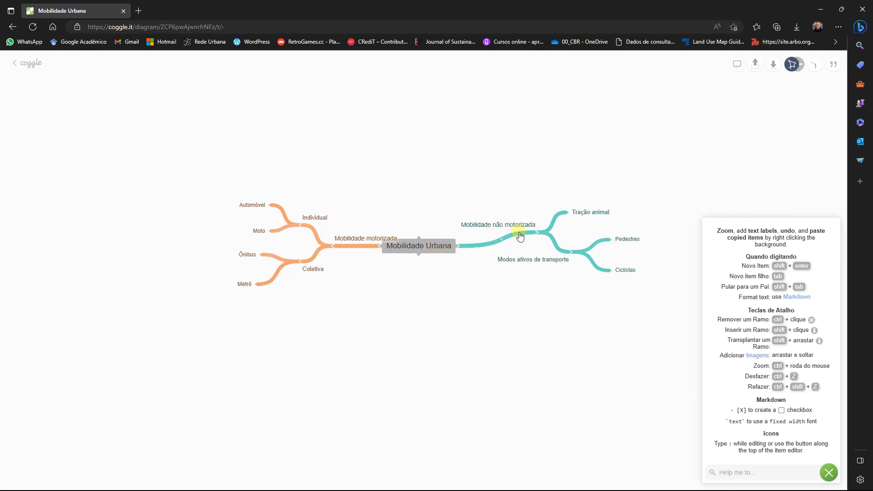
- Lower the "Mobilidade não motorizada" branch so it runs straight and level with the central title
mouse_move(510, 229)
left_mouse_down()
mouse_move(500, 240)
mouse_move(508, 242)
left_mouse_up()
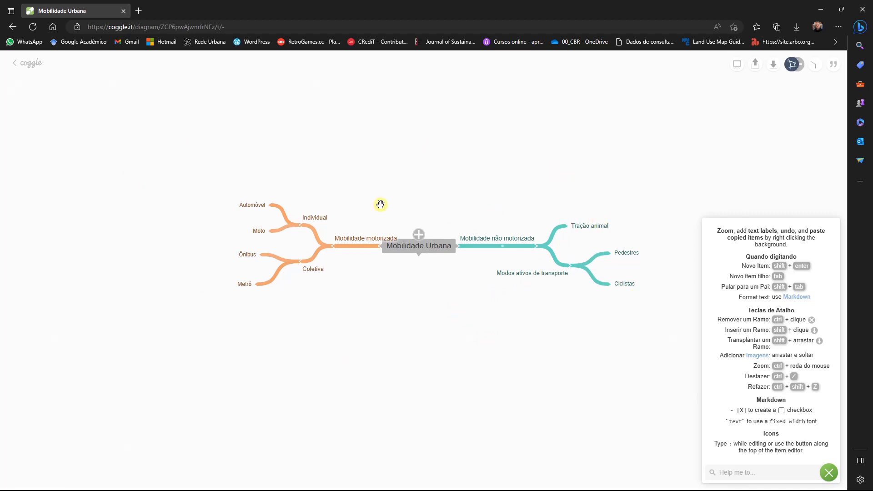
left_click_drag(356, 251, 344, 252)
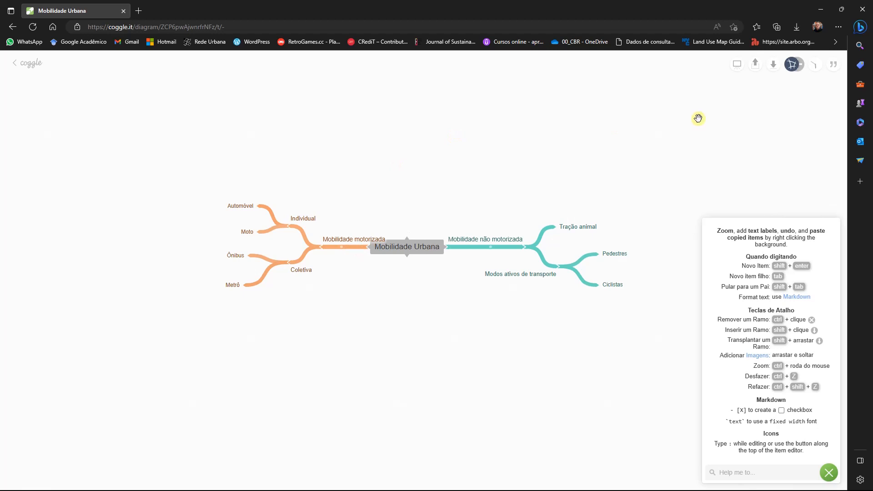
- Export the diagram as an image, check the branch labels in it and close the image
left_click(775, 65)
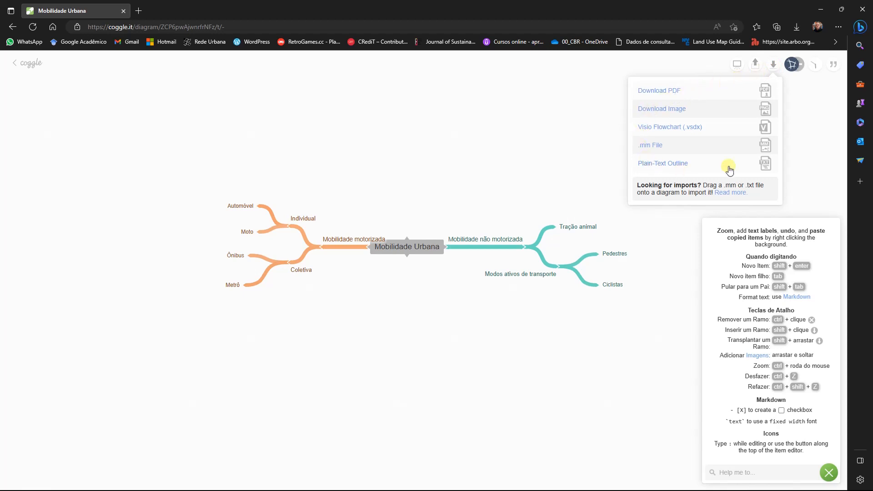
left_click(661, 111)
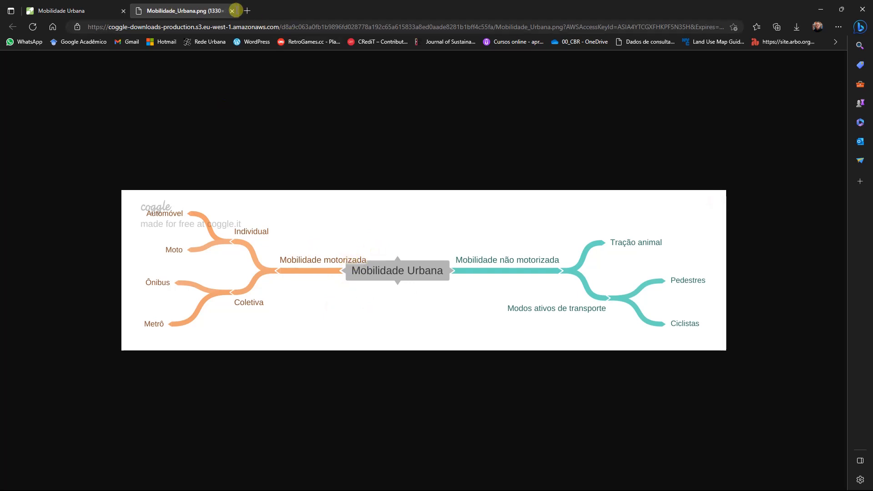
left_click(232, 11)
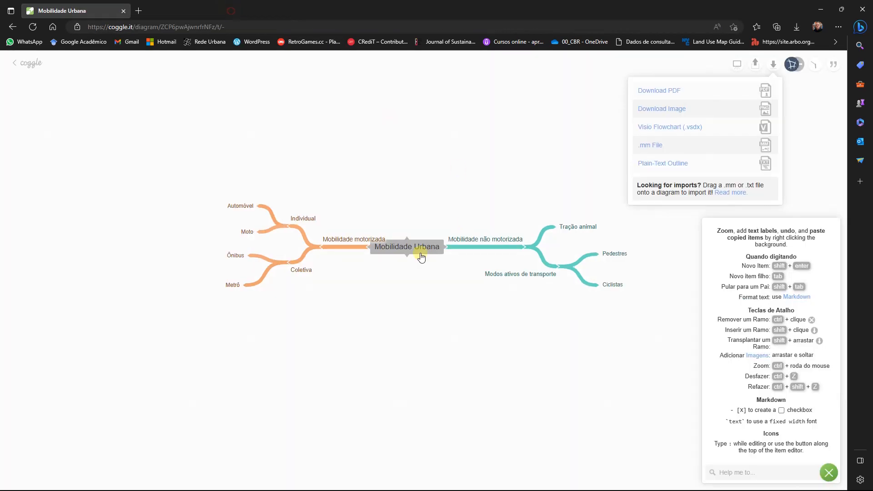
- Lengthen the "Mobilidade motorizada" branch away from the central title so its label clears the title box
left_click(347, 245)
left_click(348, 263)
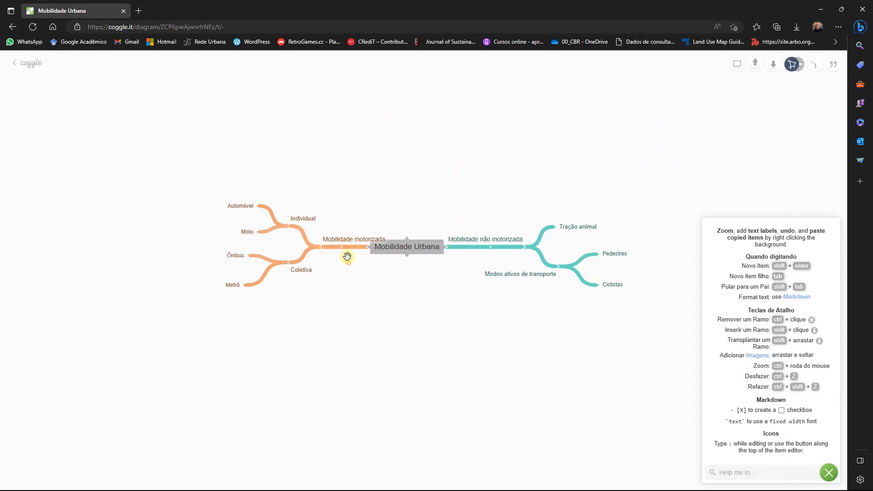
left_click_drag(353, 240, 330, 242)
left_click(405, 304)
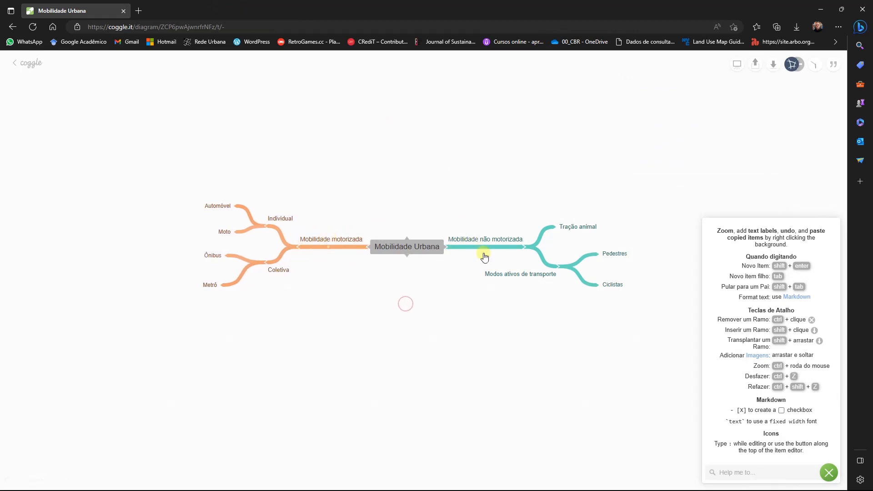
- Export the rearranged diagram as an image again, inspect its layout and close the image
left_click(774, 64)
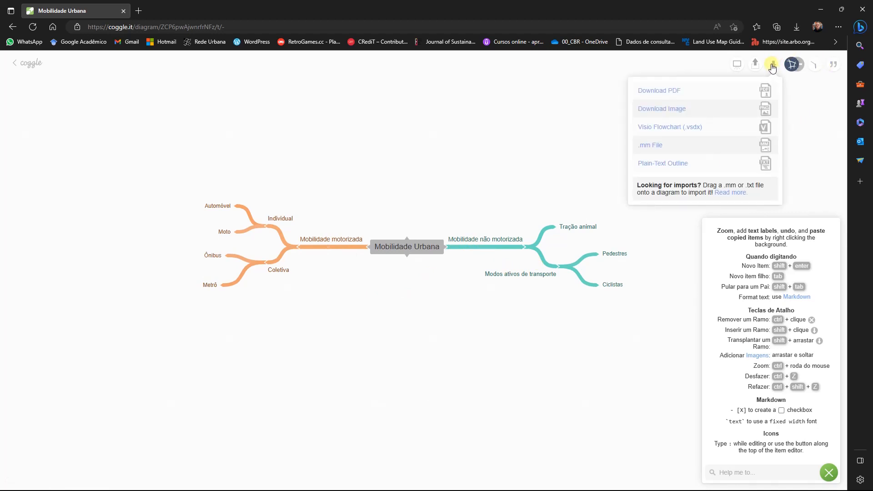
left_click(673, 111)
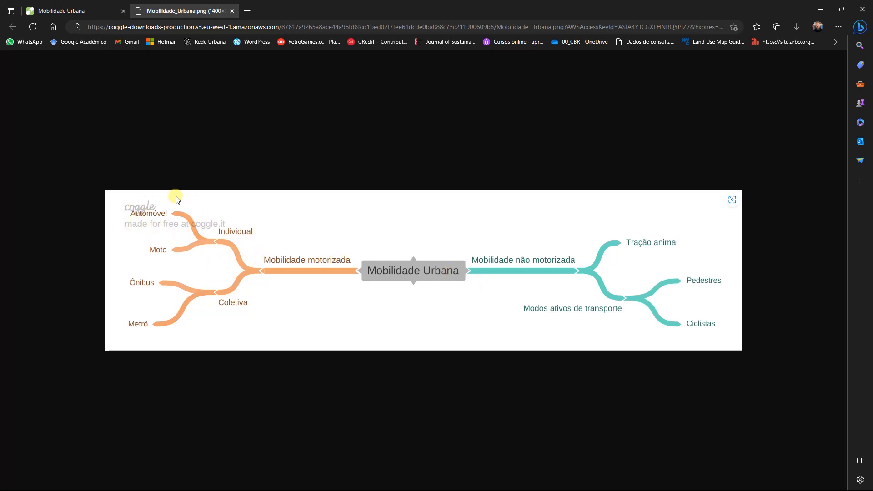
left_click(232, 11)
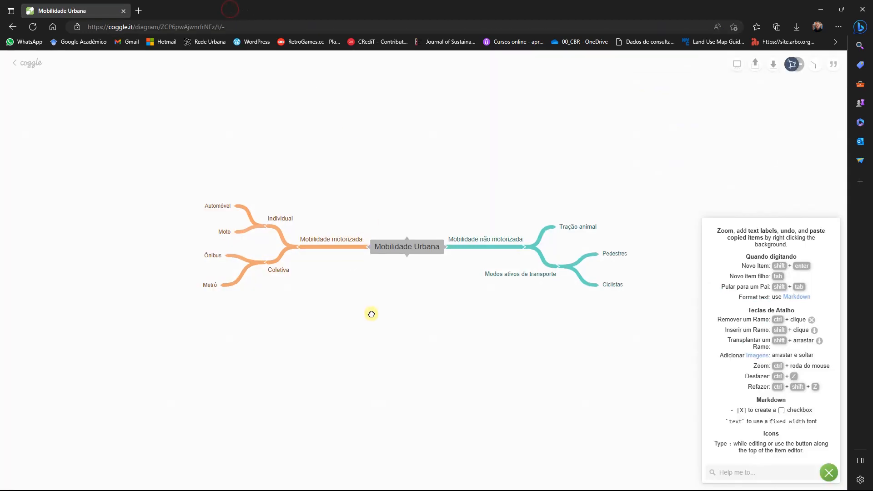
- Export the diagram as an image once more, check how the watermark sits over the "Automóvel" branch and close the image
left_click_drag(370, 312, 349, 340)
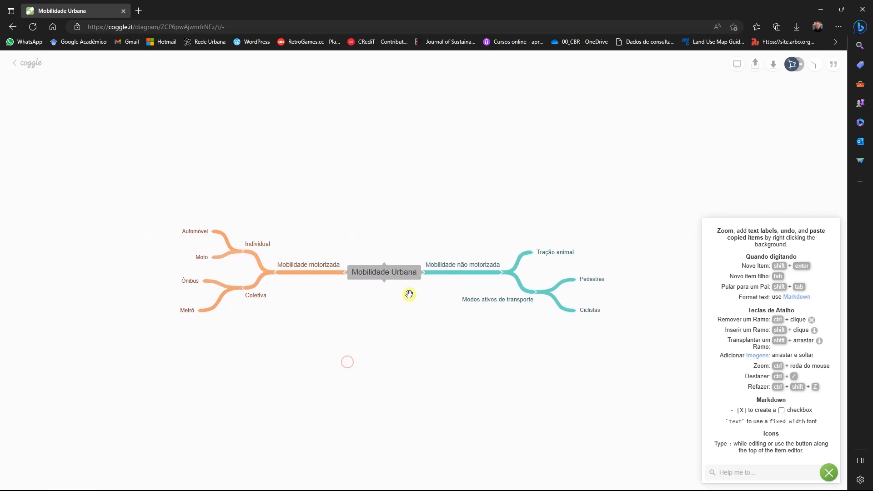
left_click(775, 67)
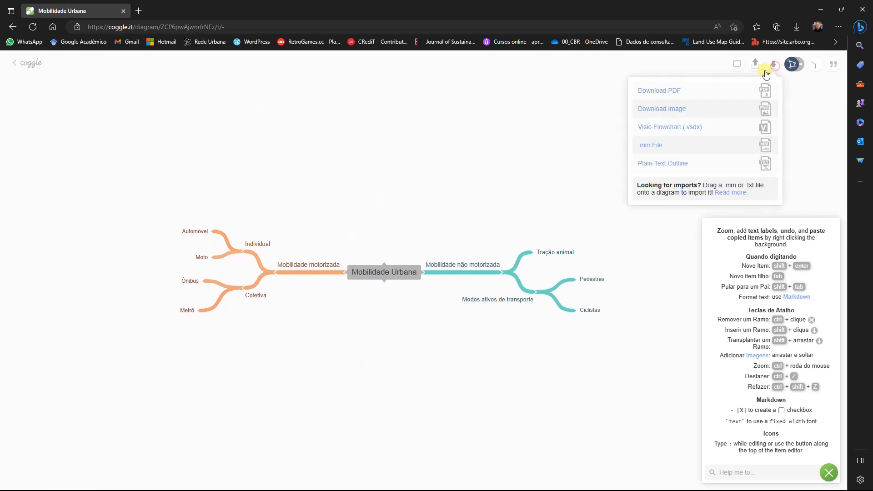
left_click(678, 110)
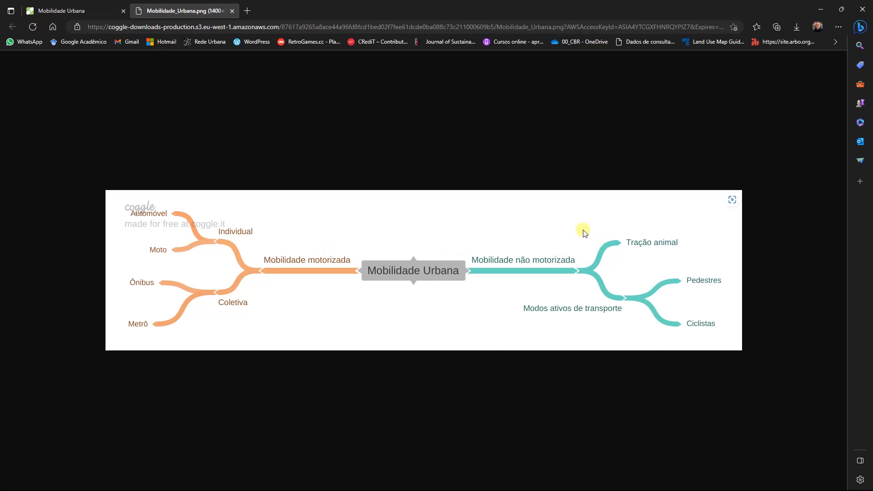
left_click(232, 11)
- Move the "Mobilidade motorizada" branch below the central title, clear of the watermark area, and export the diagram as an image
left_click_drag(318, 271, 394, 323)
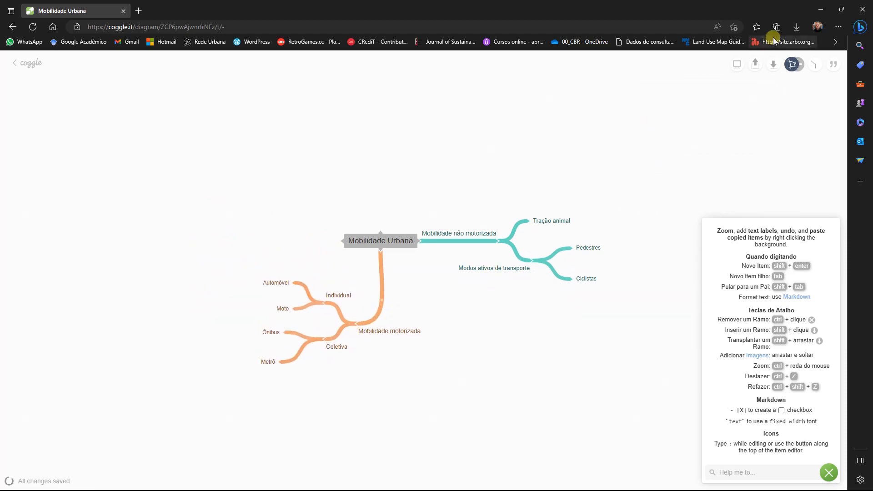
left_click(773, 65)
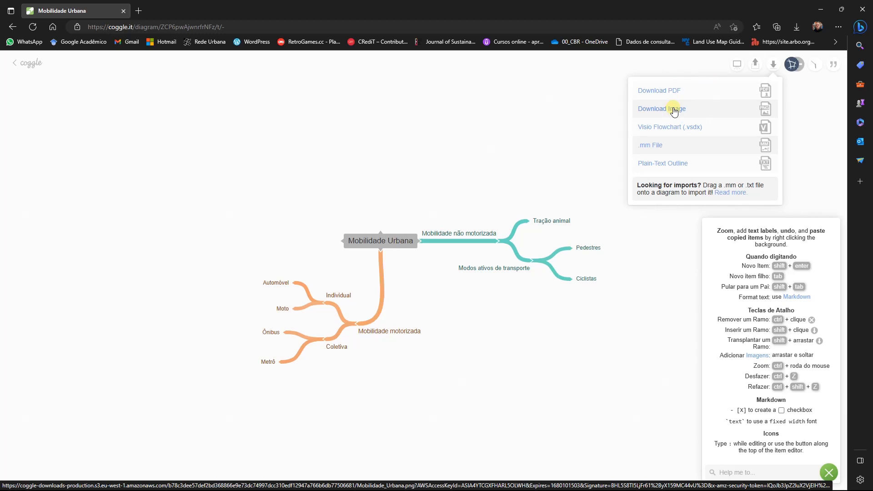
left_click(673, 111)
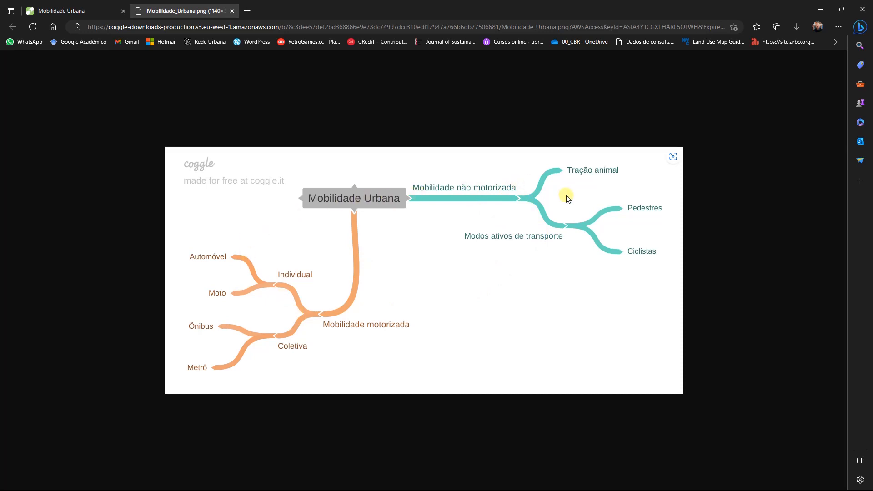
- Save the exported image to the desktop (Área de Trabalho) as Mobilidade_Urbana.png
right_click(471, 233)
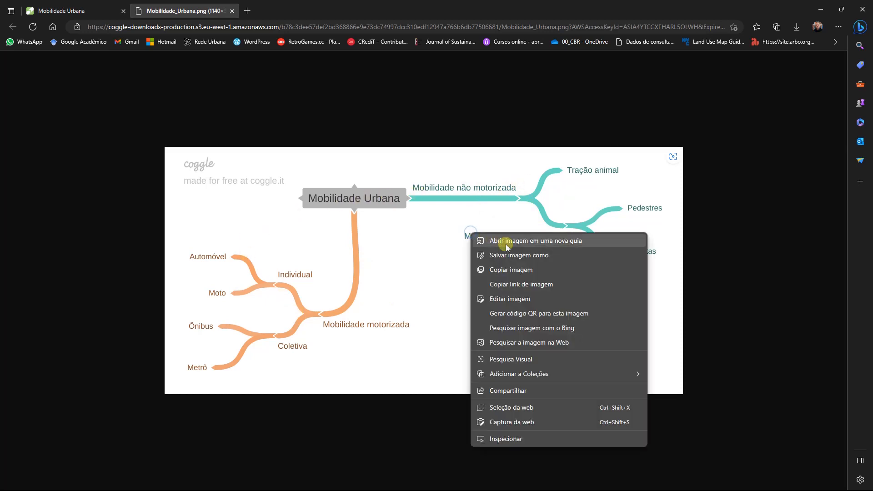
left_click(504, 268)
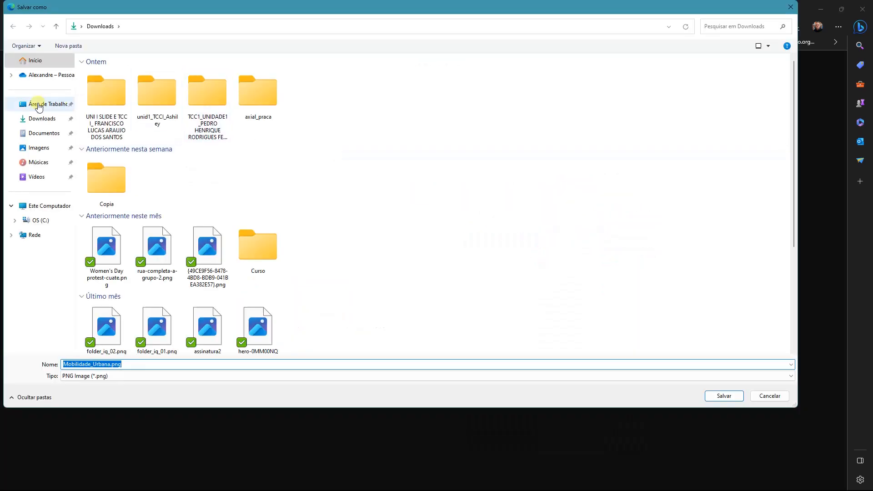
left_click(43, 105)
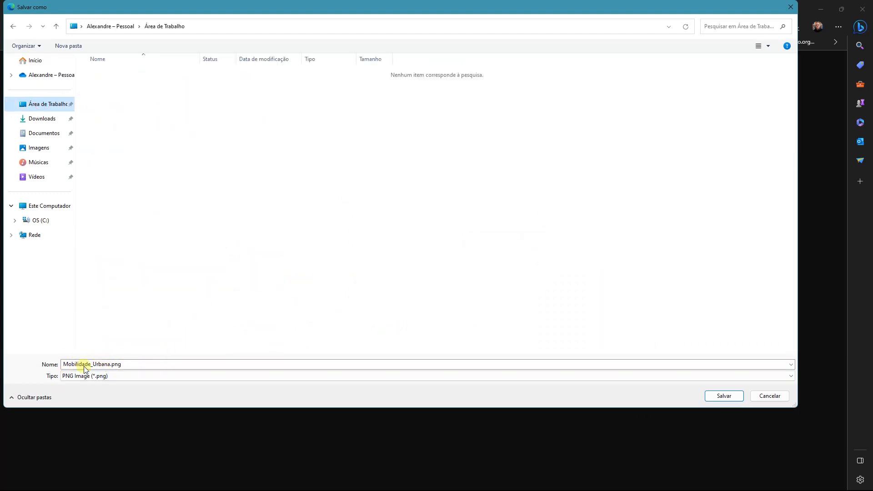
left_click(722, 397)
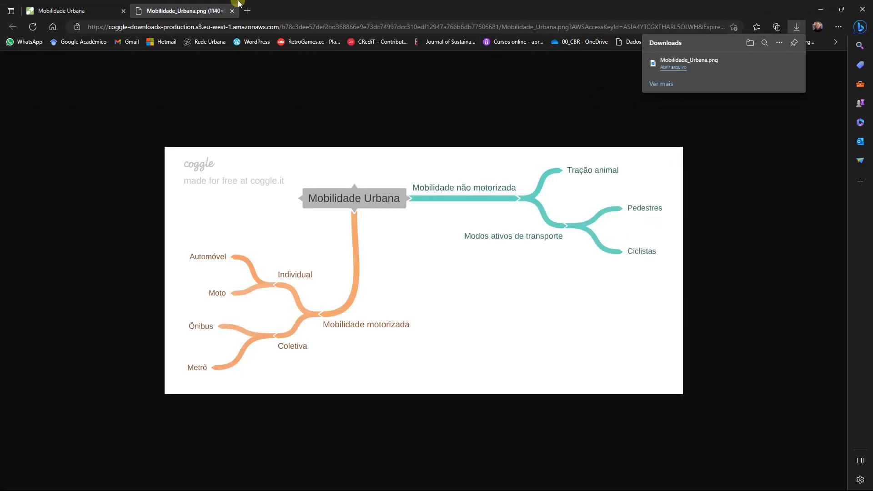
- Open the saved Mobilidade_Urbana.png from the desktop, check the mind map in it and close the viewer
left_click(819, 9)
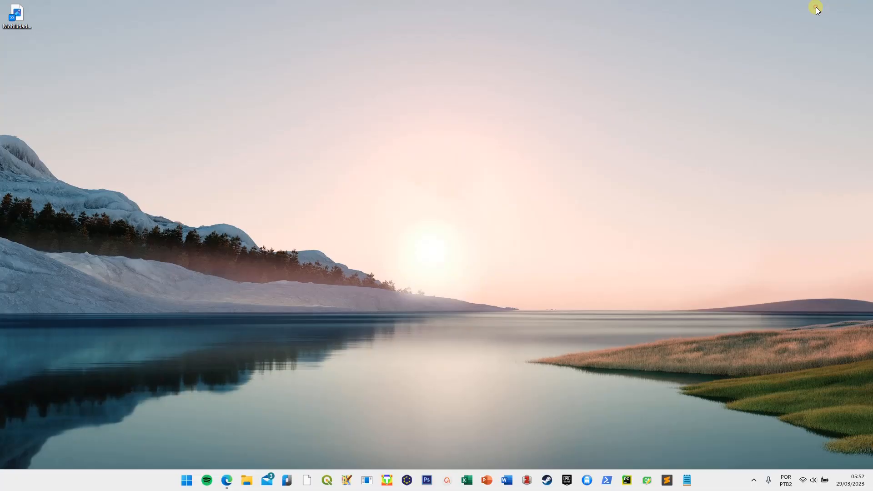
double_click(16, 14)
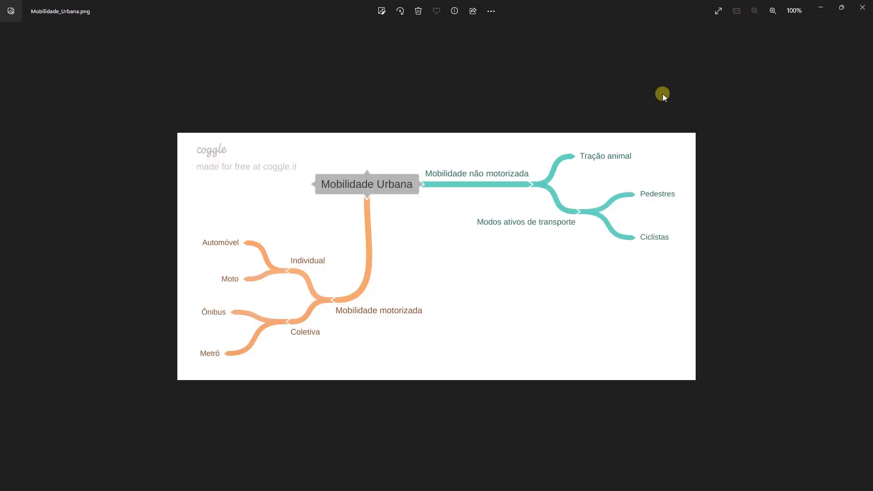
left_click(861, 8)
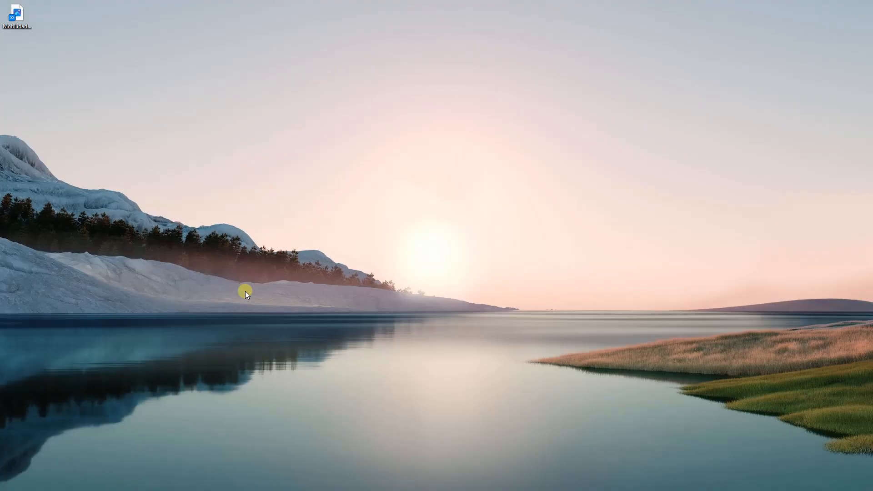
- Switch to yEd, dismiss the version check and create a new document
mouse_move(322, 490)
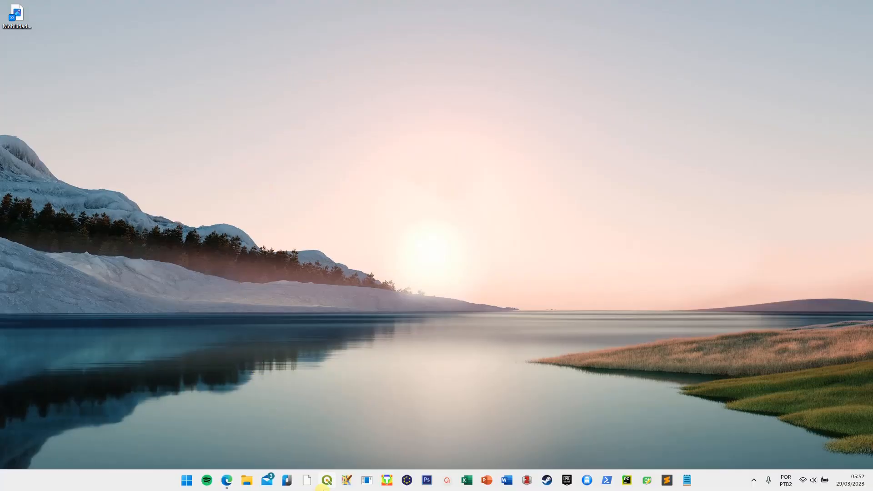
left_click(407, 480)
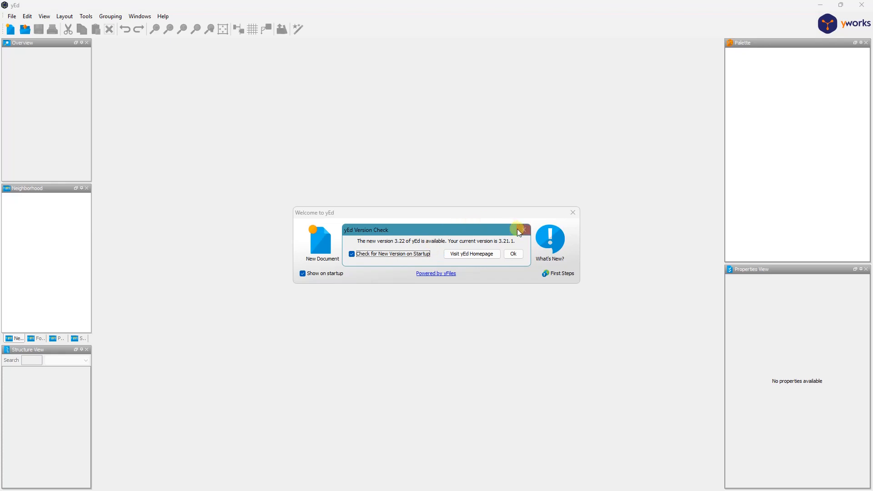
left_click(514, 255)
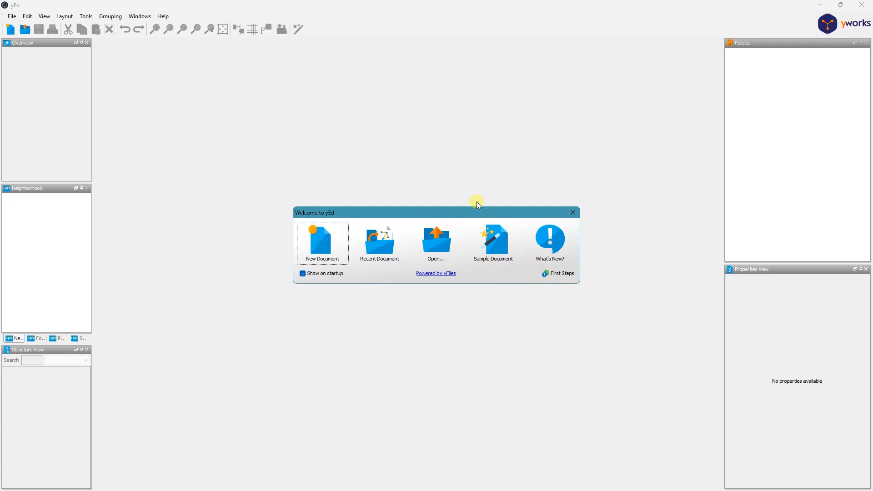
left_click(324, 244)
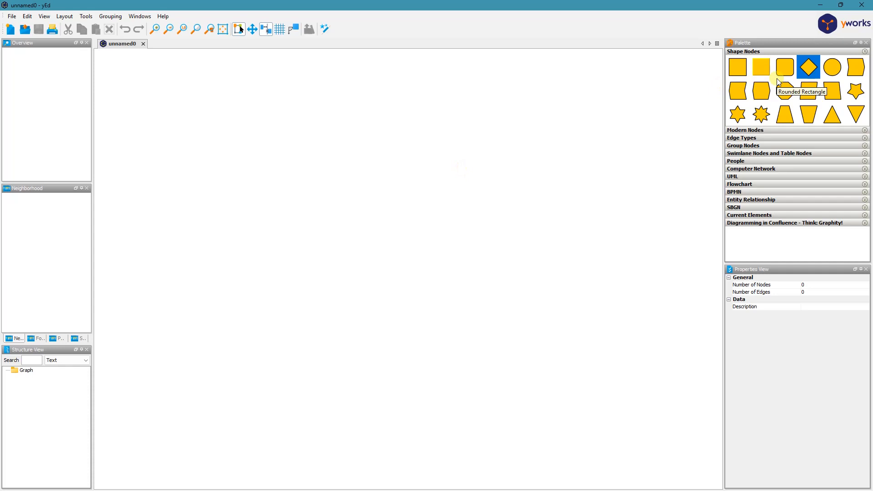
- Place a rounded rectangle node near the middle of the canvas and set its text to "Mobilidade Urbana"
left_click(787, 70)
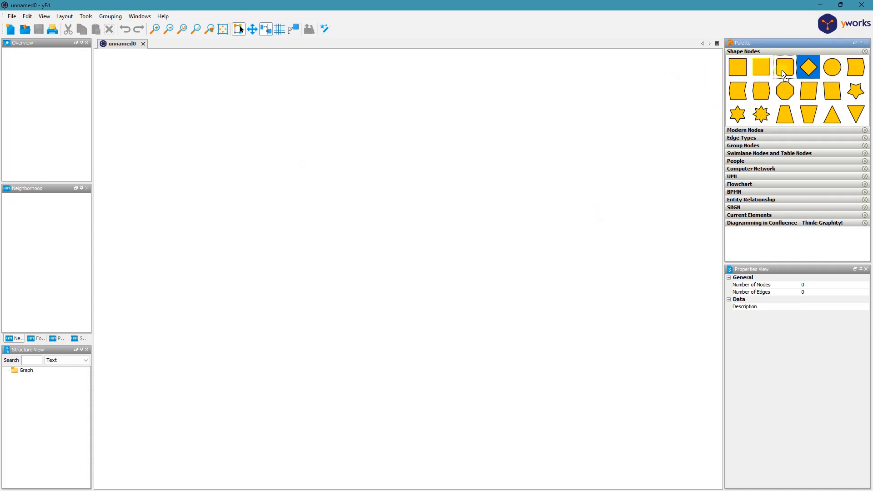
left_click_drag(465, 213, 403, 225)
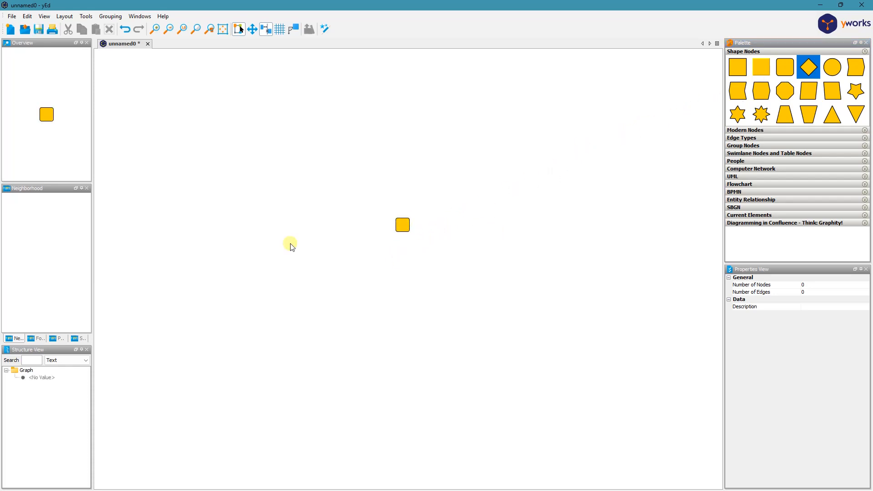
left_click(399, 225)
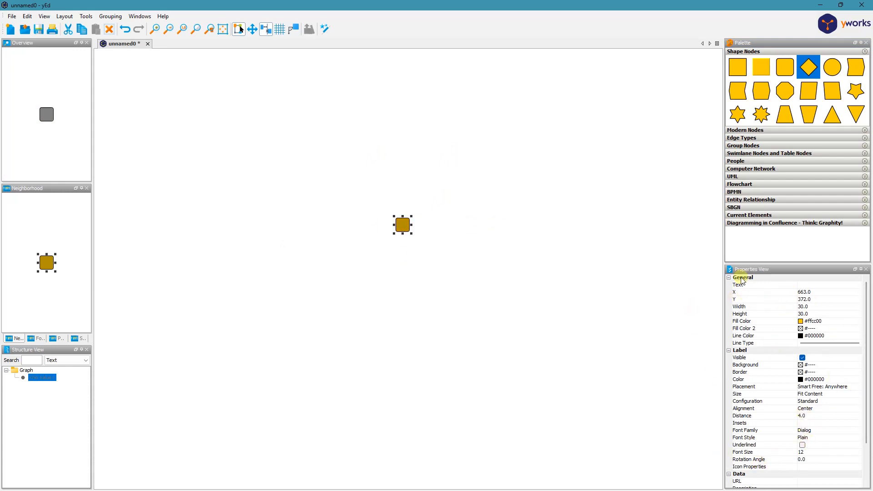
left_click(817, 286)
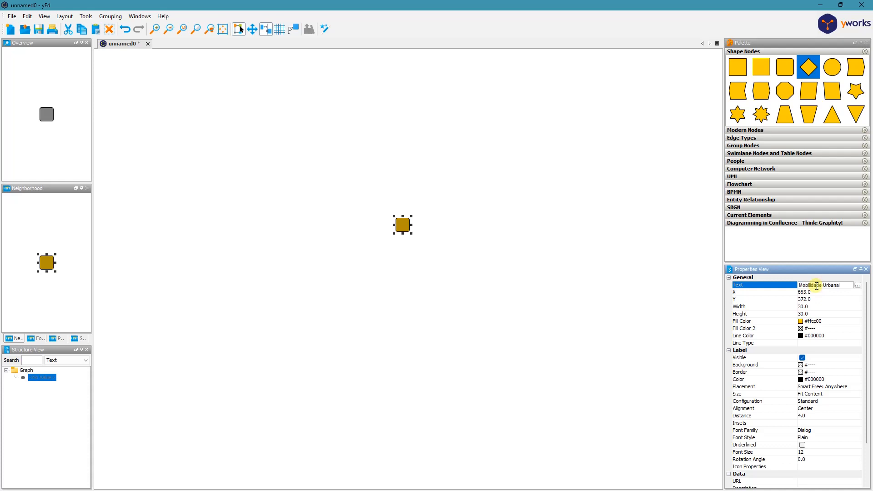
left_click(522, 314)
- Widen the "Mobilidade Urbana" node to about 135 so its label fits inside, and move it to about X 595, Y 416
left_click(403, 230)
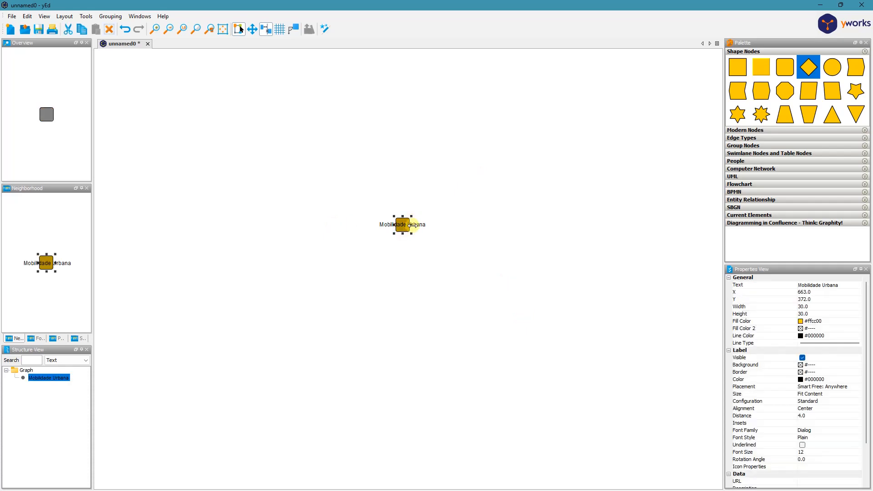
left_click_drag(413, 225, 459, 225)
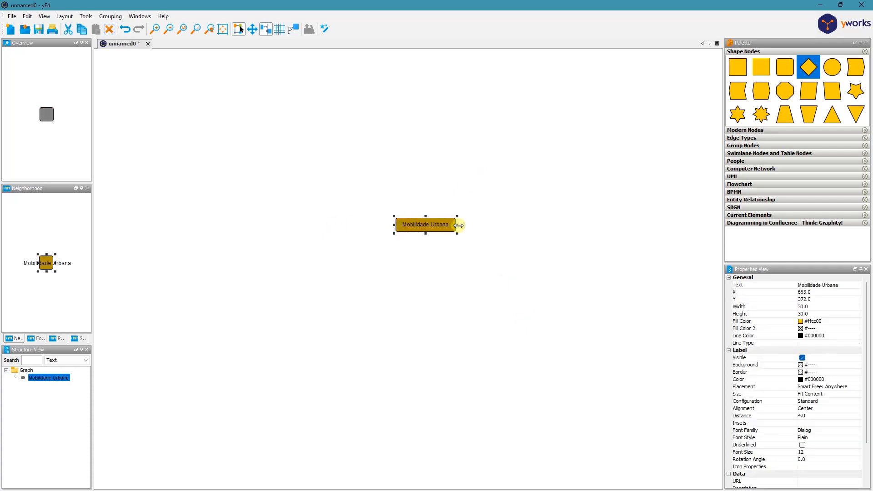
left_click(450, 255)
left_click(415, 224)
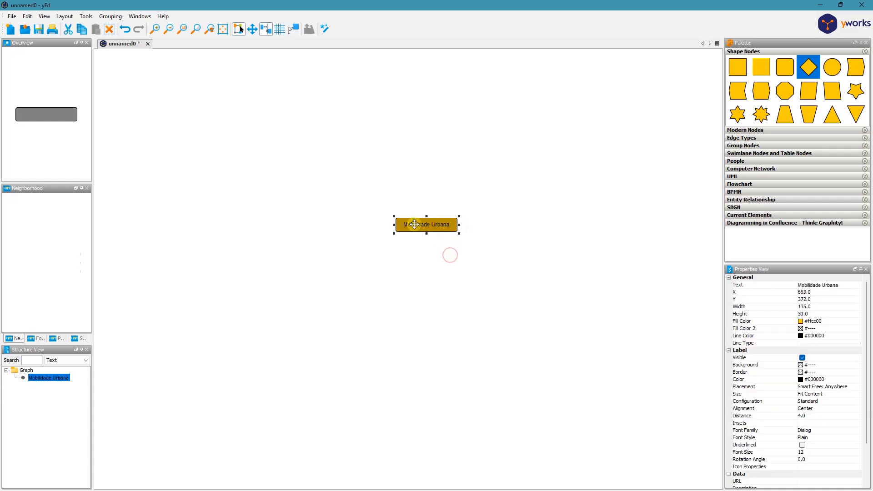
mouse_move(415, 224)
left_mouse_down()
mouse_move(393, 242)
mouse_move(395, 232)
mouse_move(405, 236)
left_mouse_up()
left_click(452, 283)
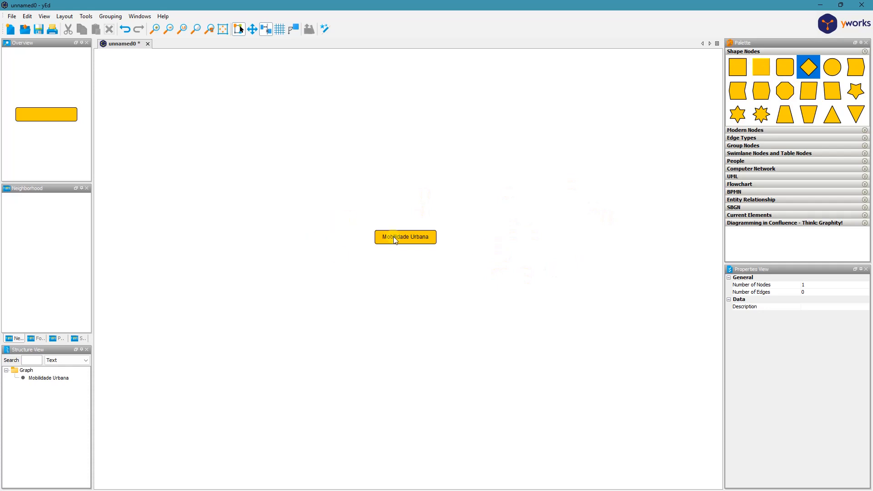
left_click_drag(399, 237, 390, 245)
left_click(419, 308)
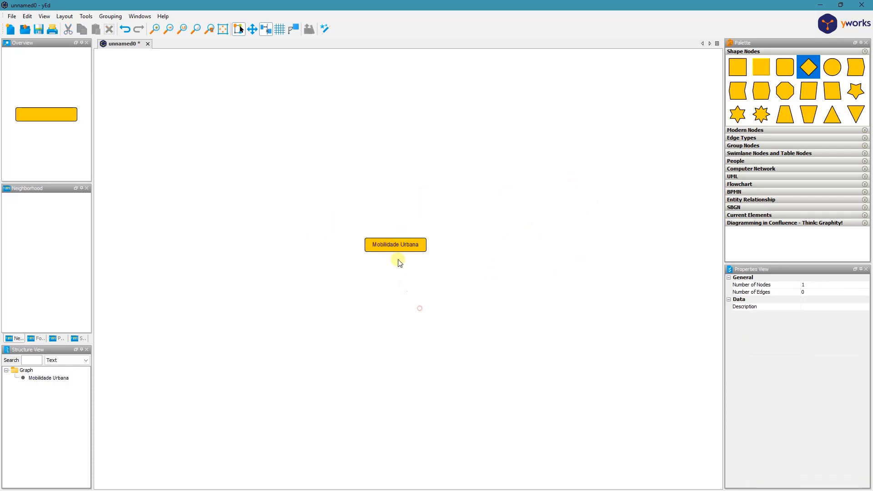
- Duplicate the "Mobilidade Urbana" node and place the copy to its right at the same height, at about X 821
left_click(398, 245)
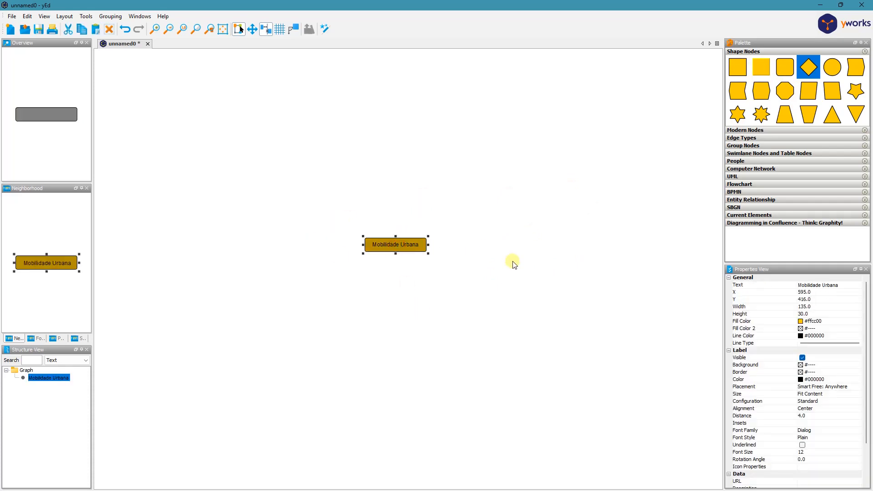
key("ctrl+d")
left_click_drag(404, 250, 495, 246)
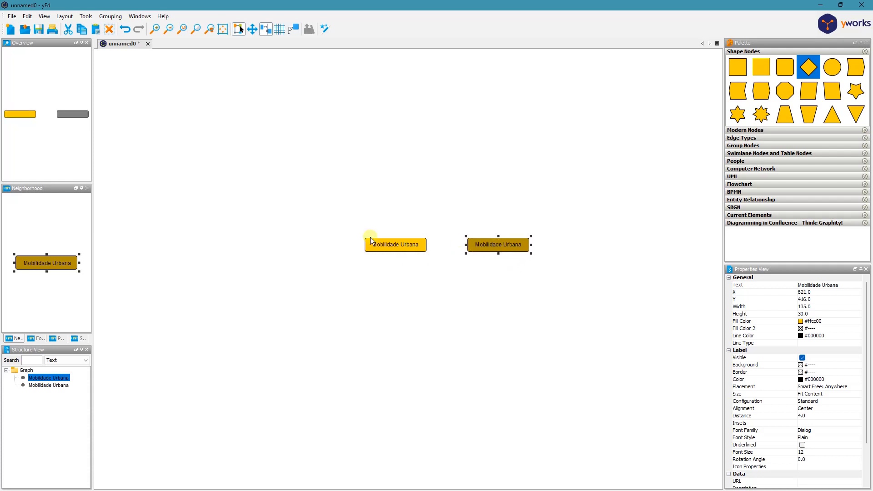
- Change the copied node's text to "Mobilidade não motorizada"
left_click(839, 286)
triple_click(849, 285)
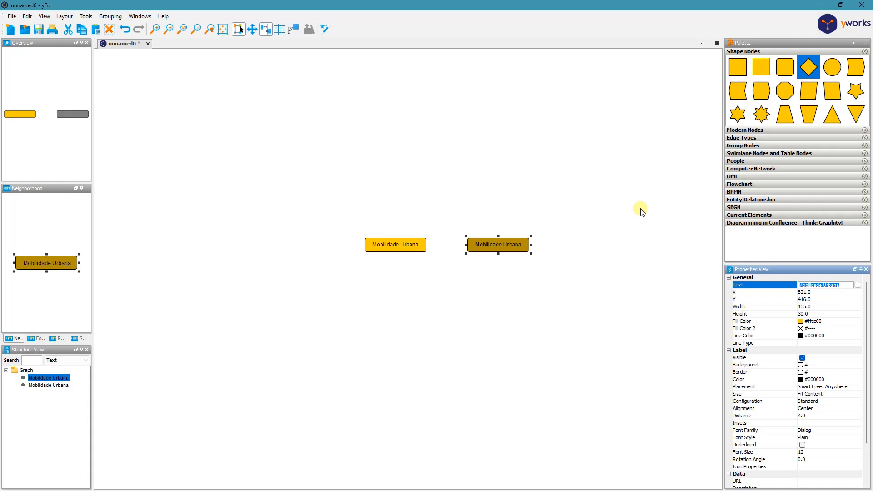
type("Mobilidade não motorizada")
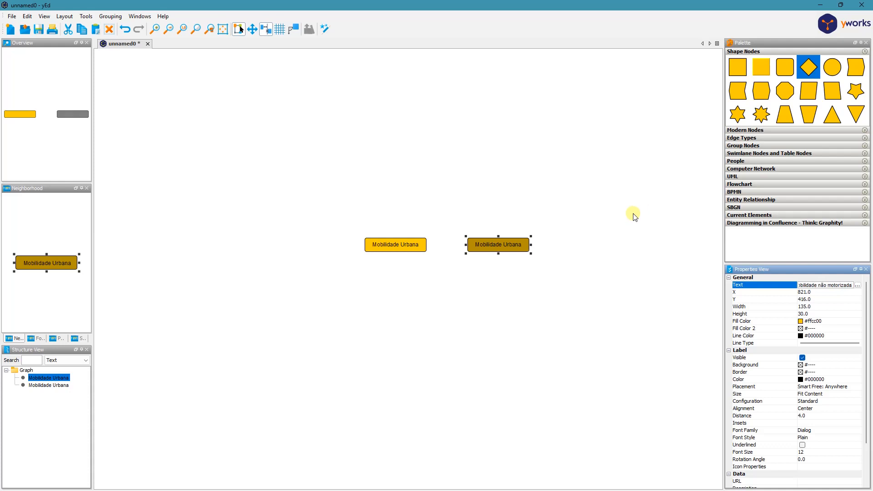
left_click(594, 237)
- Widen the "Mobilidade não motorizada" node to about 176 so its label fits, keeping it level with the "Mobilidade Urbana" node
left_click(504, 249)
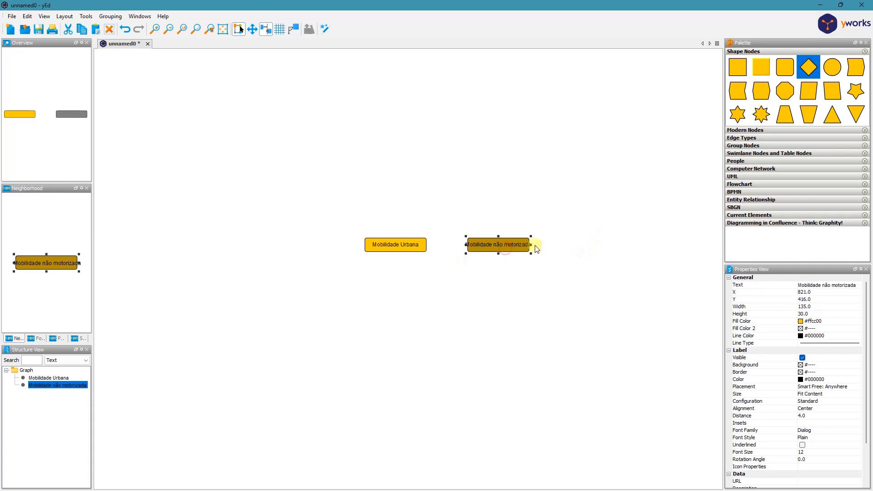
left_click_drag(530, 245, 489, 242)
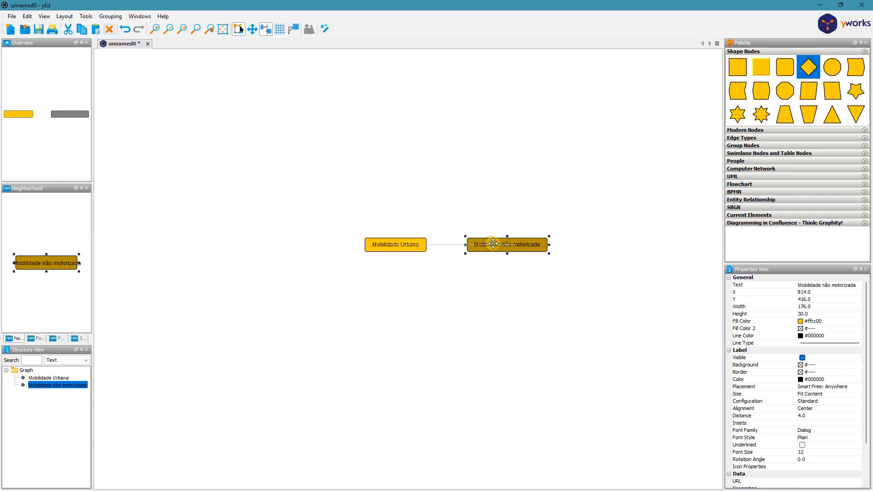
left_click(453, 257)
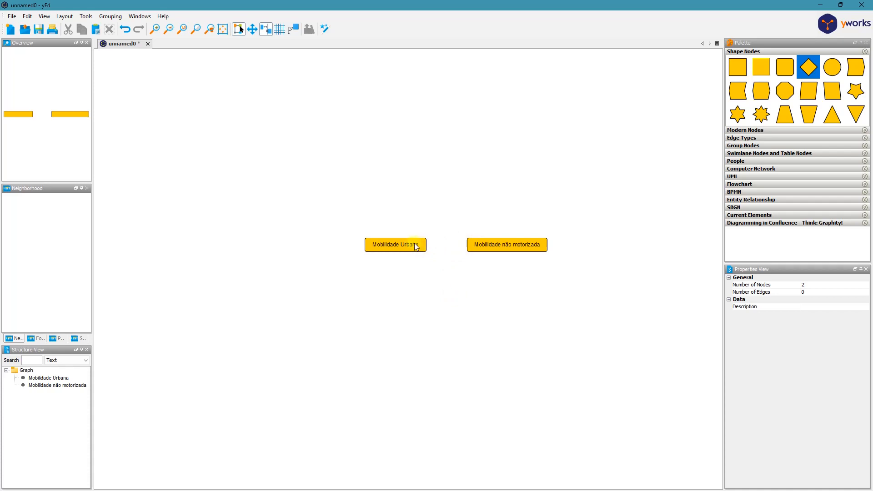
- Connect "Mobilidade Urbana" to "Mobilidade não motorizada" with an arrow, and shift the second node slightly closer, level with the first
left_click_drag(419, 247, 482, 247)
left_click(503, 247)
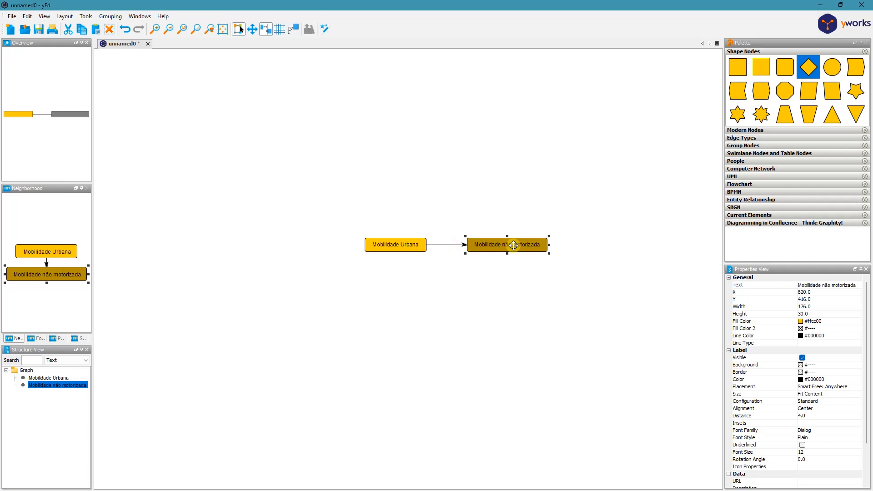
left_click_drag(514, 246, 501, 202)
left_click_drag(453, 168, 509, 248)
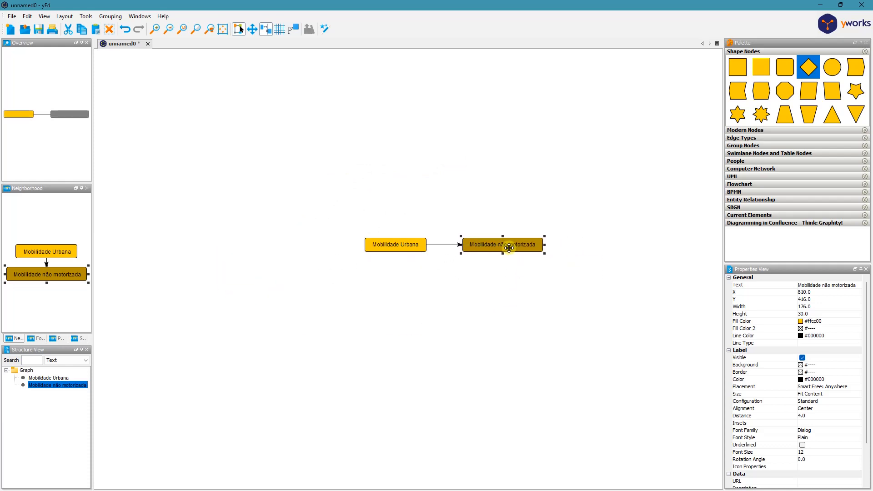
- Make two copies of the "Mobilidade não motorizada" node and place them to its right, one above and one below its level
left_click(508, 309)
left_click(516, 246)
key("ctrl+v")
left_click_drag(532, 257, 619, 263)
key("ctrl+v")
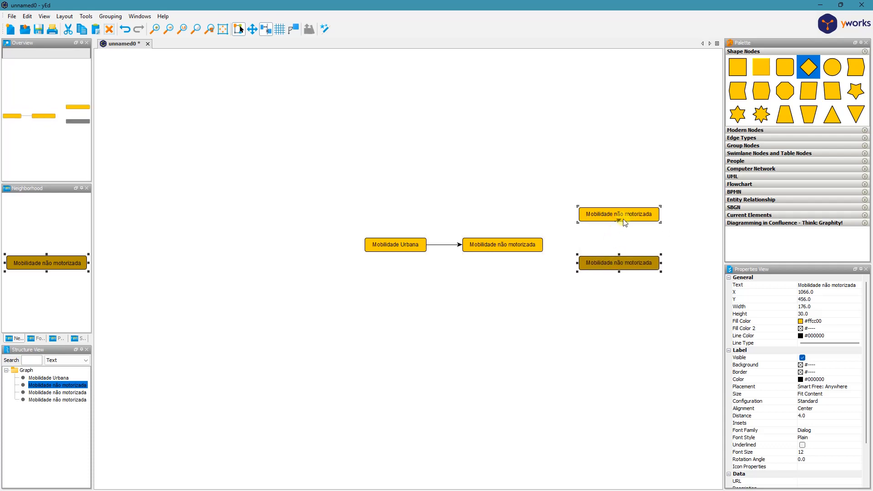
- Move the two copied "Mobilidade não motorizada" nodes closer to the original, aligned vertically at X about 1052
left_click(640, 215)
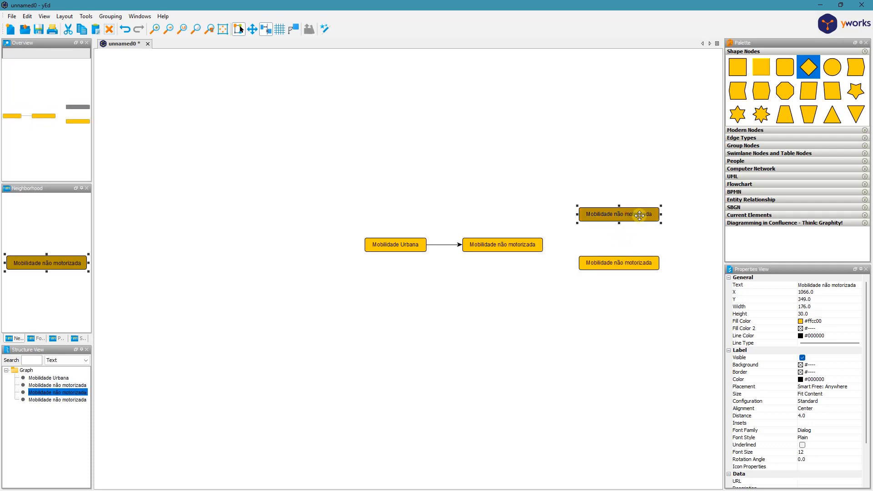
left_click_drag(640, 215, 627, 268)
left_click(614, 299)
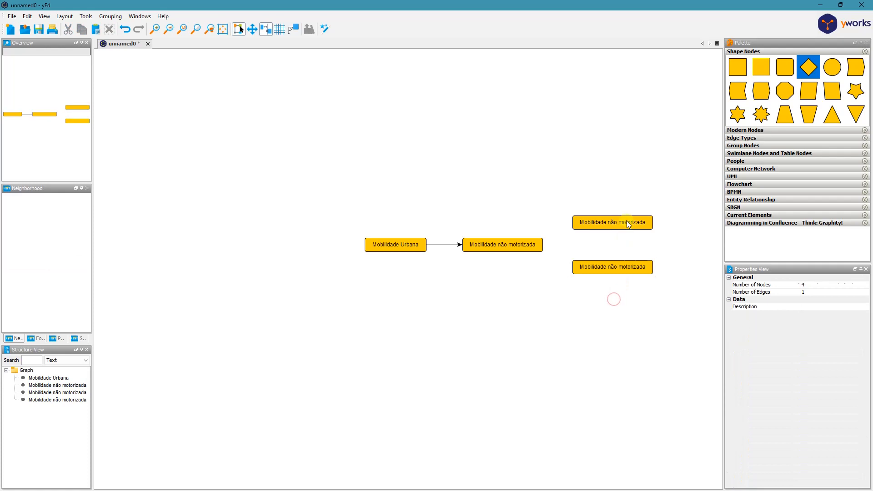
- Change the upper copied node's text to "Modos ativos de transporte"
left_click(627, 221)
left_click(827, 284)
left_click(829, 285)
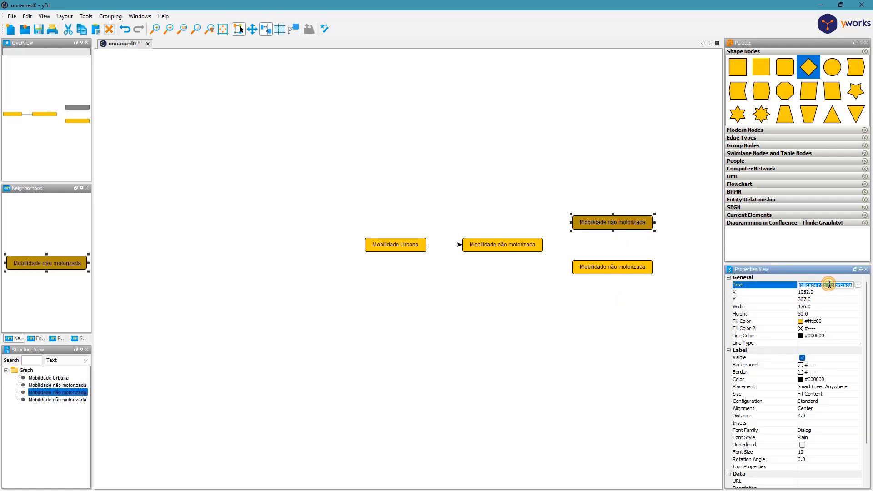
type("M")
left_click(603, 371)
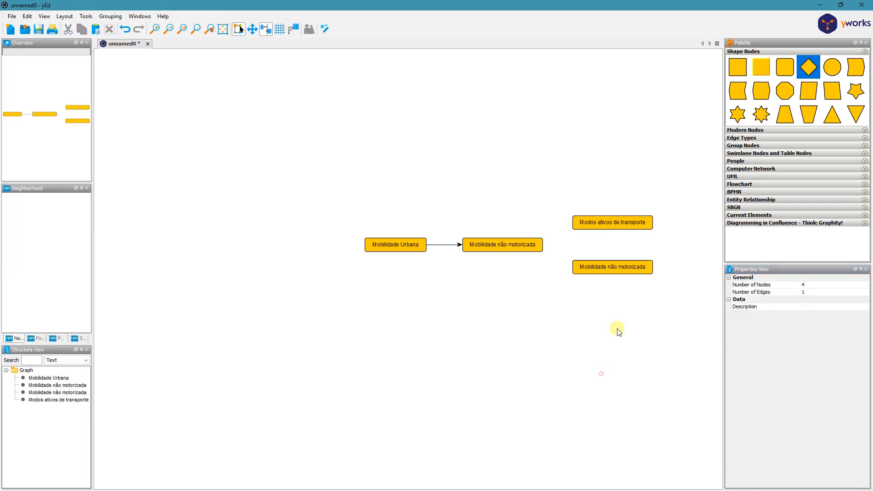
- Try to change the lower copied node's text to "Tração animal"
left_click(617, 267)
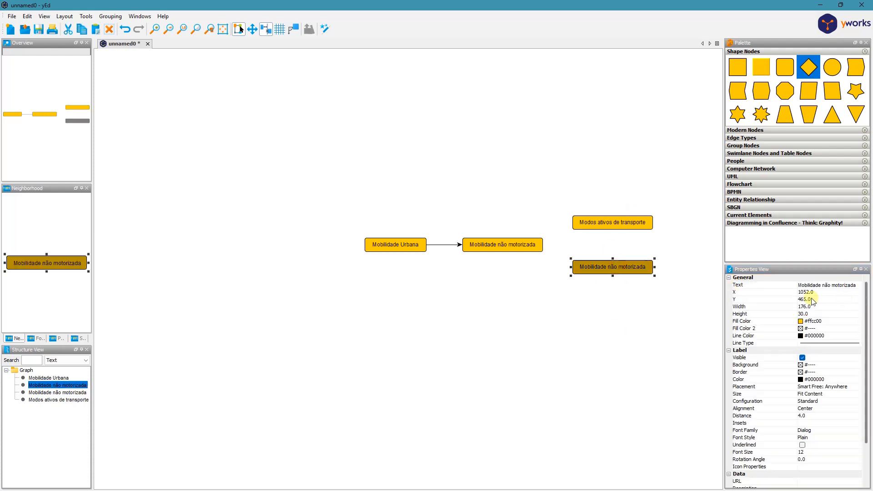
left_click(843, 286)
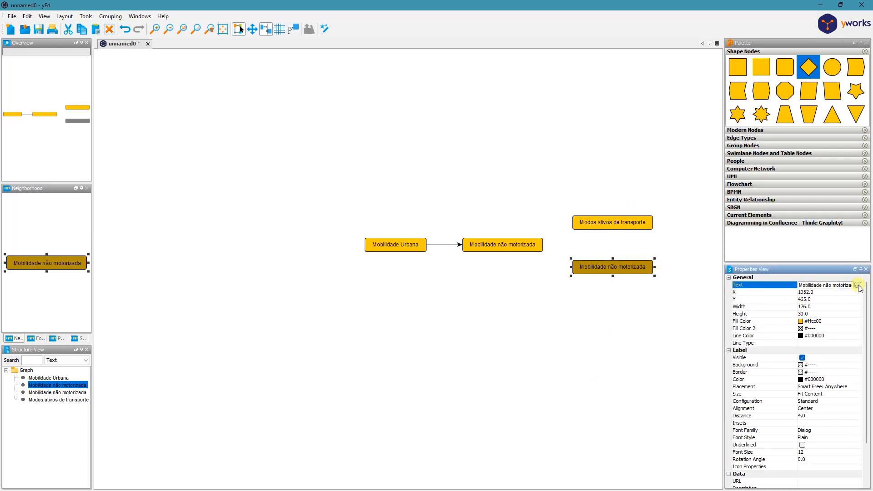
triple_click(820, 285)
type("Tral")
- Break the lower copied node's label onto two lines after "Mobilidade não" and increase the node's height to about 39
left_click(857, 286)
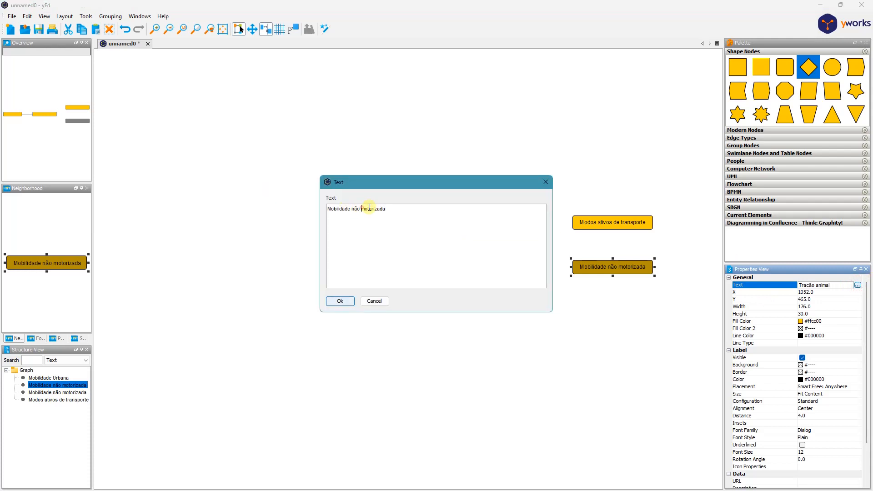
key("Return")
left_click(340, 302)
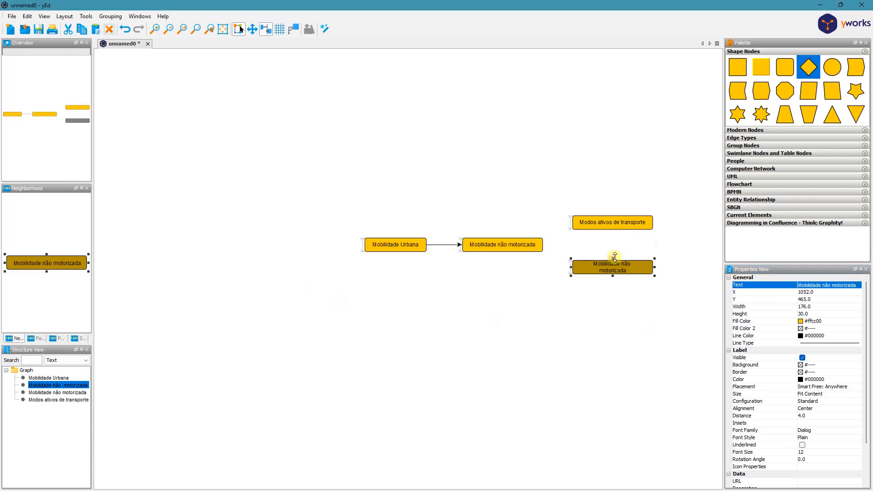
left_click_drag(615, 257, 615, 253)
- Break the "Modos ativos de transporte" label onto two lines after "Modos ativos de"
left_click(633, 218)
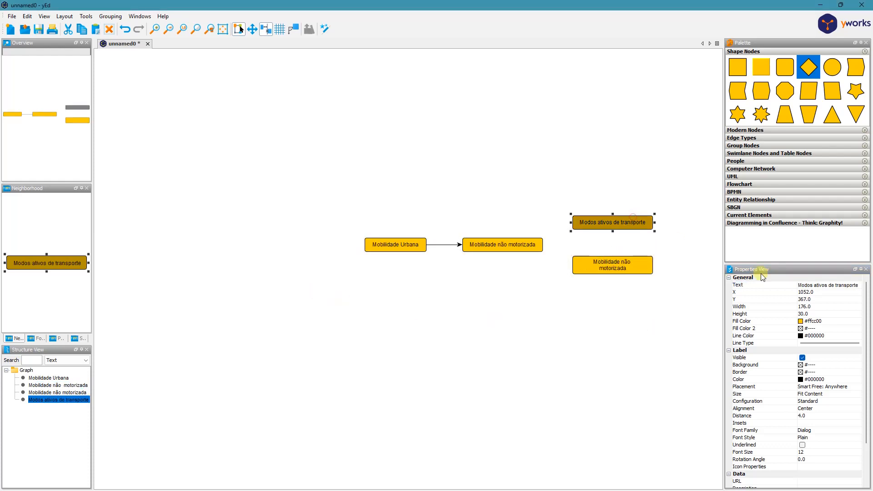
left_click(850, 285)
left_click(858, 285)
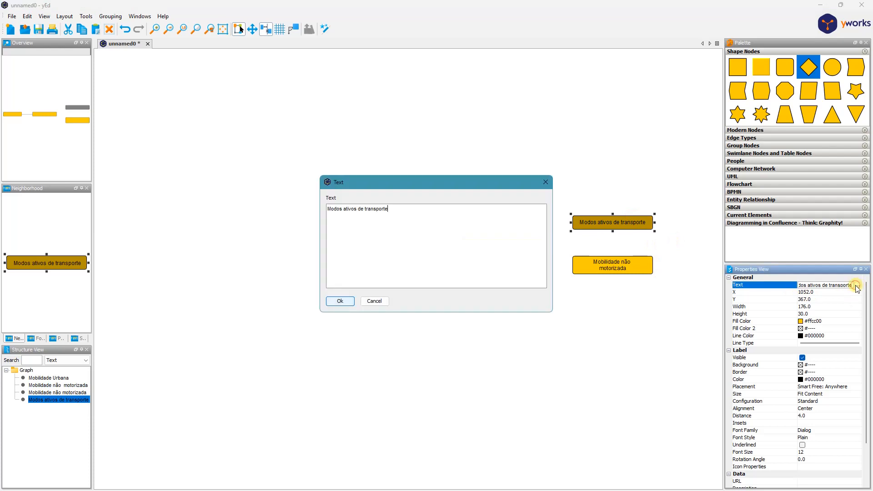
left_click(366, 208)
key("Return")
left_click(337, 301)
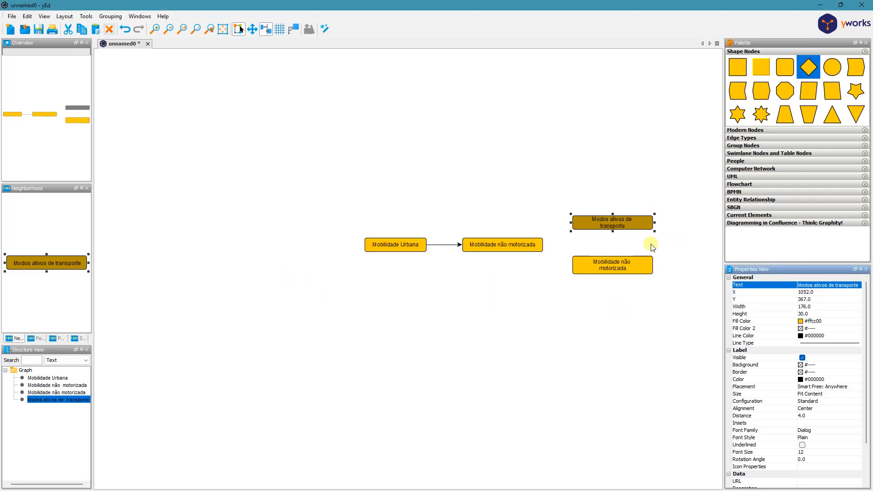
- Narrow the lower copied node to about 120 and resize the "Modos ativos de transporte" node to match, about 120 by 39
left_click(654, 264)
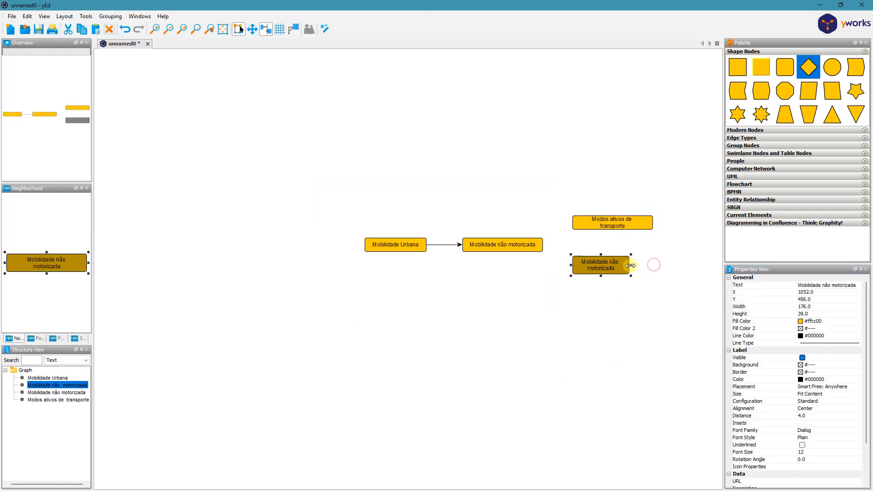
left_click_drag(654, 264, 629, 264)
left_click(616, 224)
mouse_move(609, 221)
left_mouse_down()
mouse_move(607, 229)
mouse_move(643, 233)
mouse_move(601, 229)
mouse_move(660, 256)
mouse_move(667, 264)
mouse_move(615, 230)
mouse_move(665, 269)
mouse_move(669, 233)
mouse_move(603, 224)
left_mouse_up()
left_click(659, 282)
left_click(660, 265)
- Connect the original "Mobilidade não motorizada" node with arrows to "Modos ativos de transporte" and to the copied node below it
left_click(517, 313)
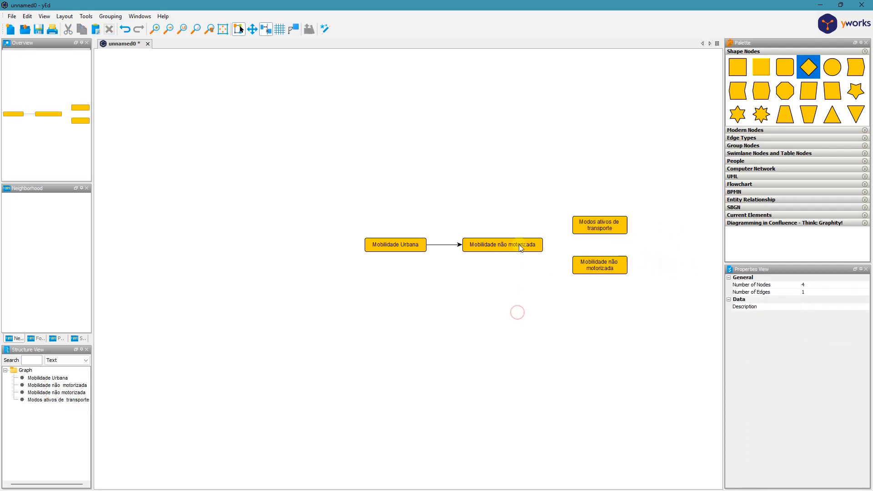
left_click_drag(537, 247, 583, 226)
left_click_drag(523, 248, 583, 266)
- Set the fill colour of the "Modos ativos de transporte" node to light green #ccffcc
left_click(601, 225)
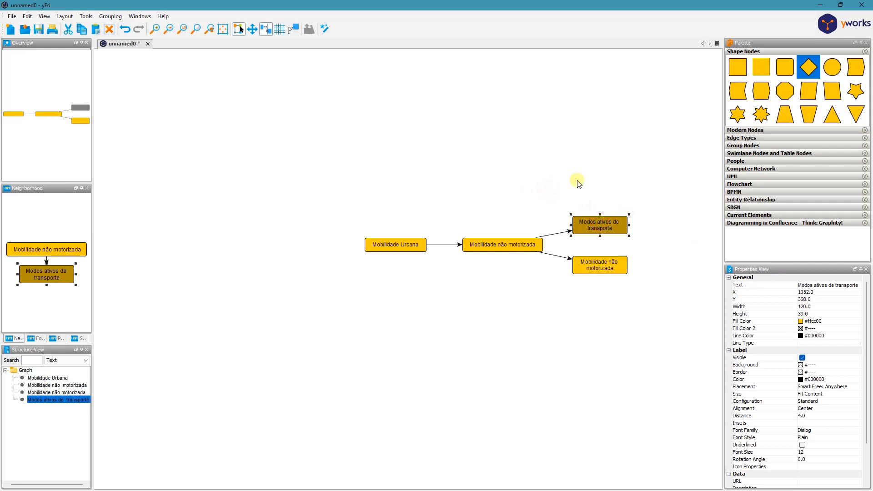
left_click(802, 322)
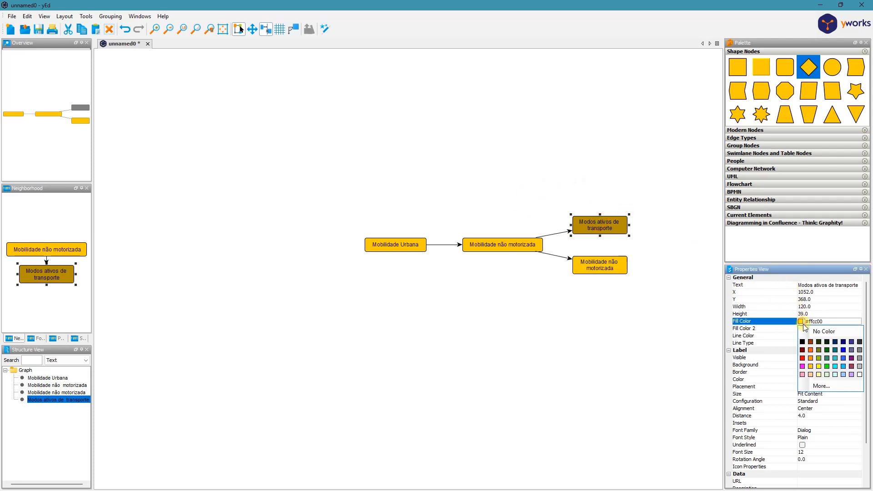
left_click(827, 374)
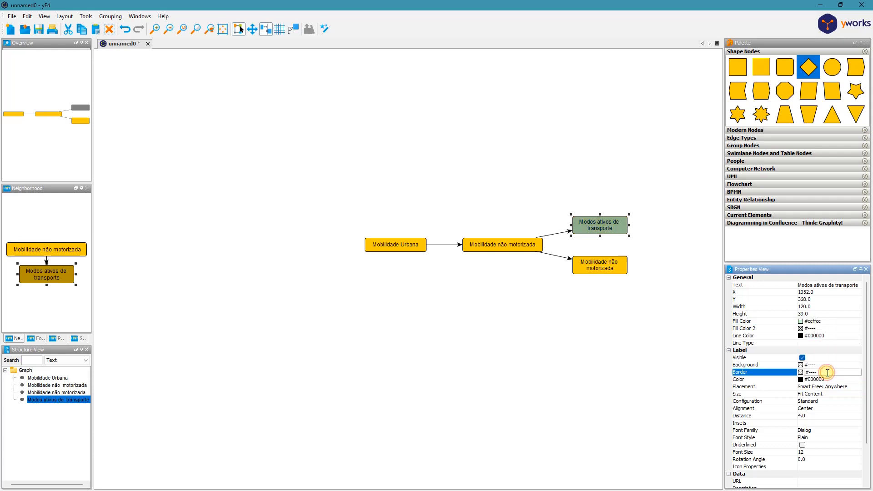
left_click(619, 338)
- Set the fill colour of the node below "Modos ativos de transporte" to bright green #00ff00
left_click(610, 271)
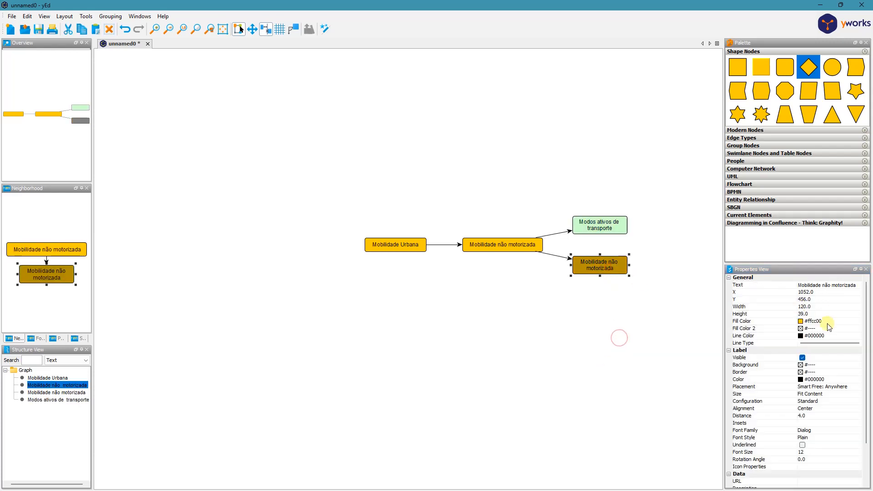
left_click(801, 321)
left_click(828, 367)
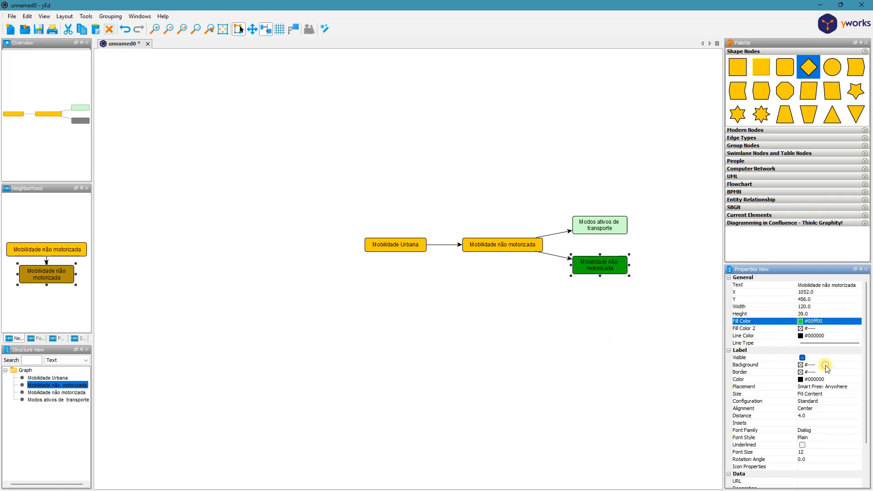
left_click(602, 349)
- Give the "Modos ativos de transporte" node and the node below it a thin dashed border line
left_click(588, 226)
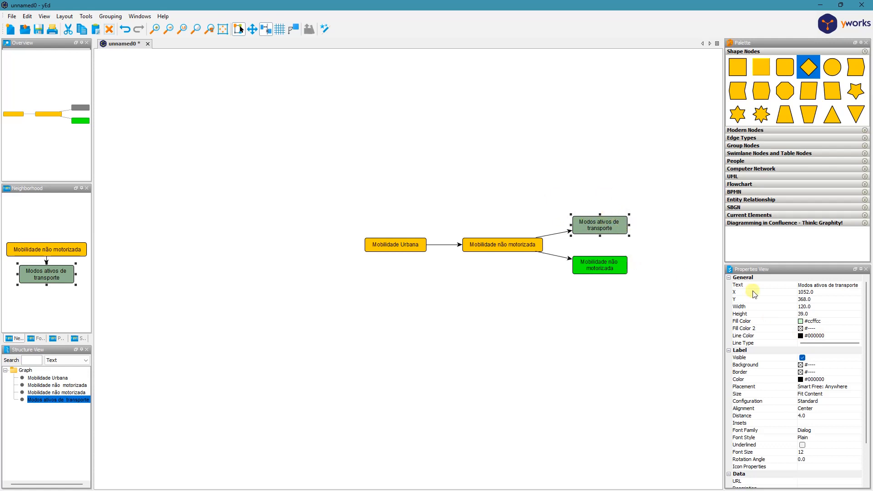
left_click(822, 344)
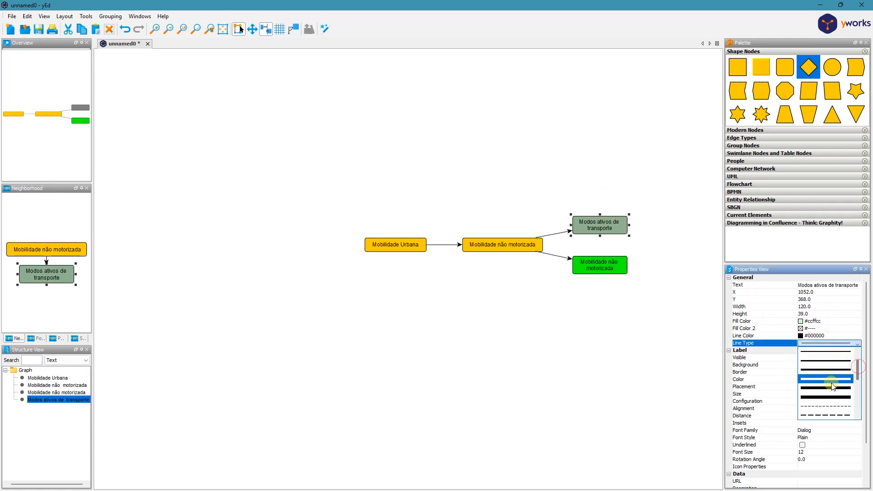
left_click(830, 406)
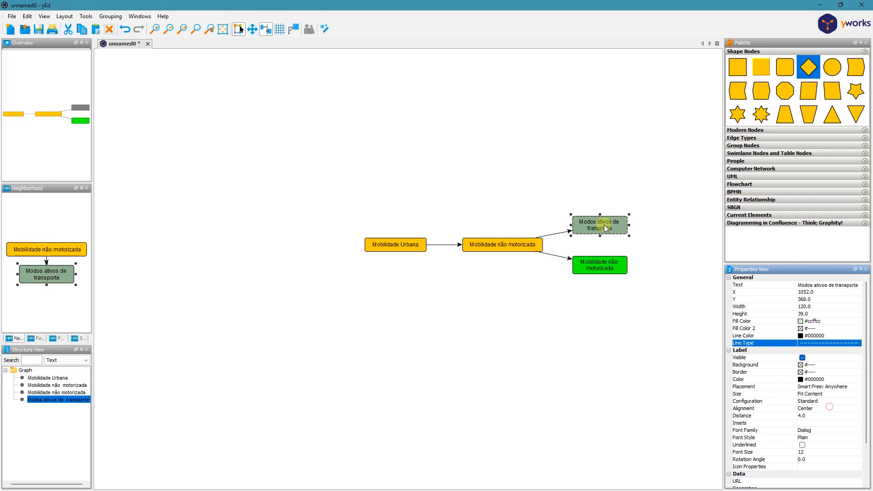
left_click(621, 268)
left_click(819, 344)
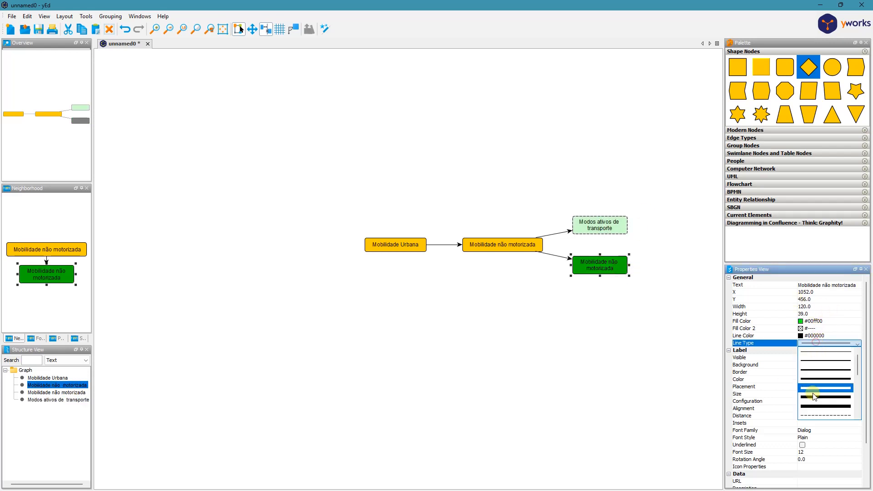
left_click(822, 416)
left_click(540, 327)
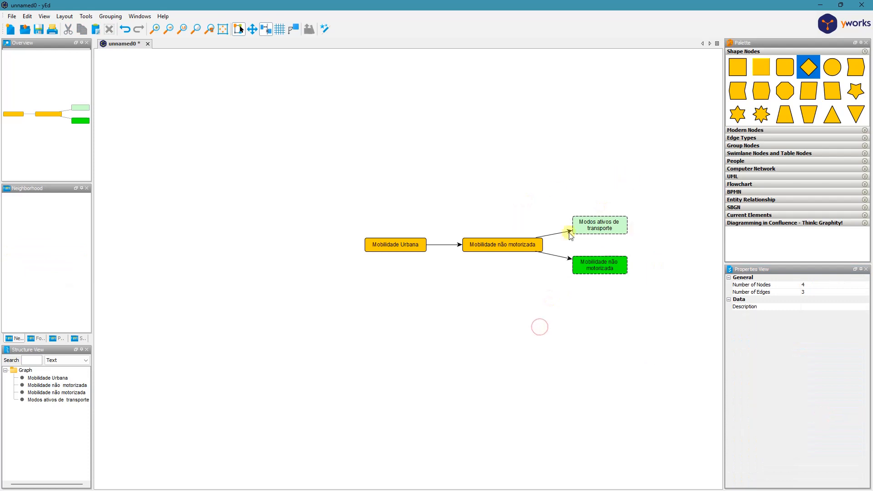
- Try dark green #339966 as the fill colour of the central "Mobilidade não motorizada" node
left_click(389, 242)
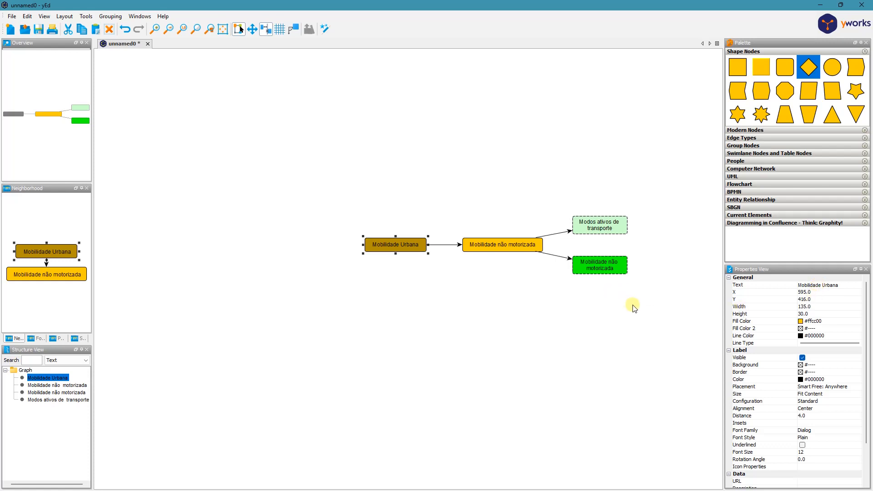
left_click(499, 339)
left_click(490, 244)
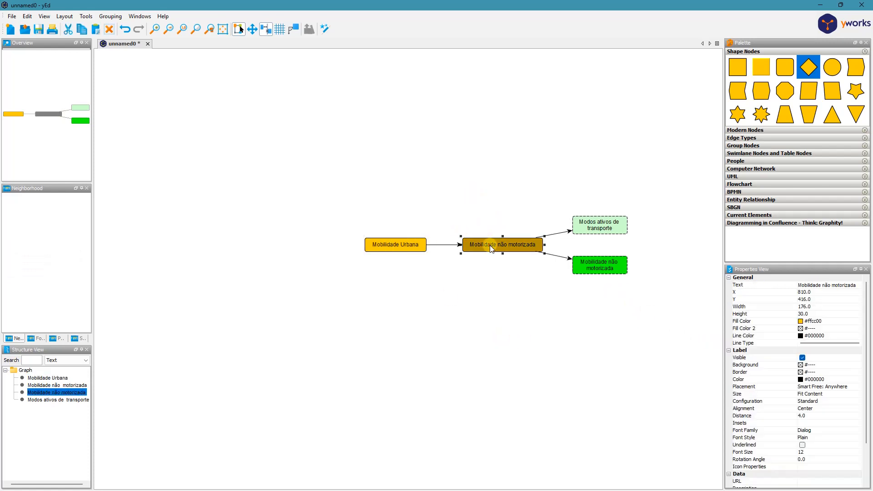
left_click(801, 322)
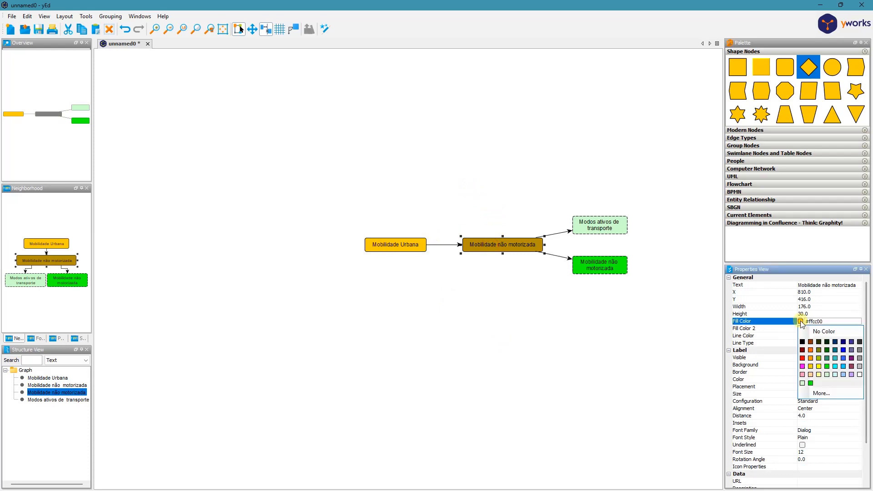
left_click(828, 359)
left_click(571, 339)
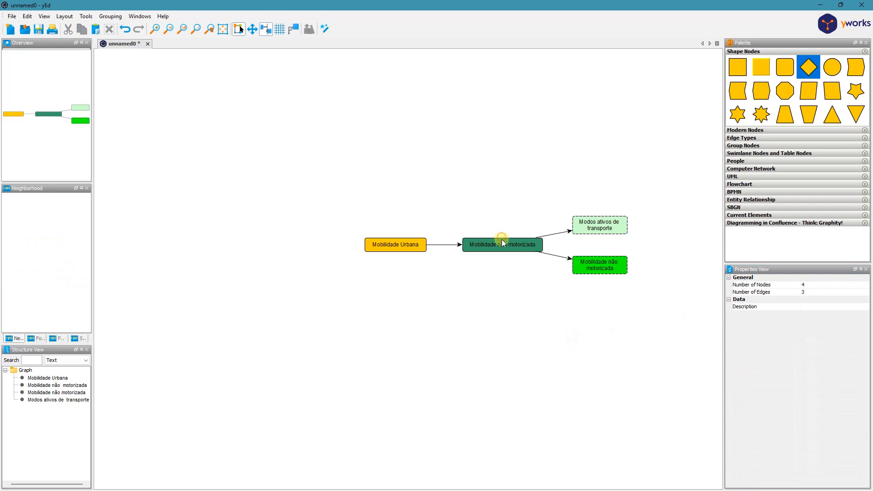
- Set the fill colour of the central "Mobilidade não motorizada" node to bright green #00ff00
left_click(502, 239)
left_click(801, 321)
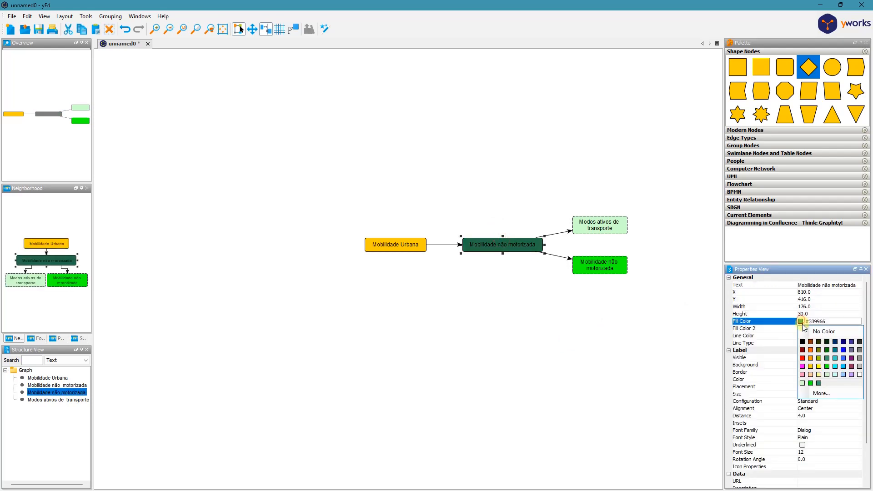
left_click(827, 367)
left_click(558, 318)
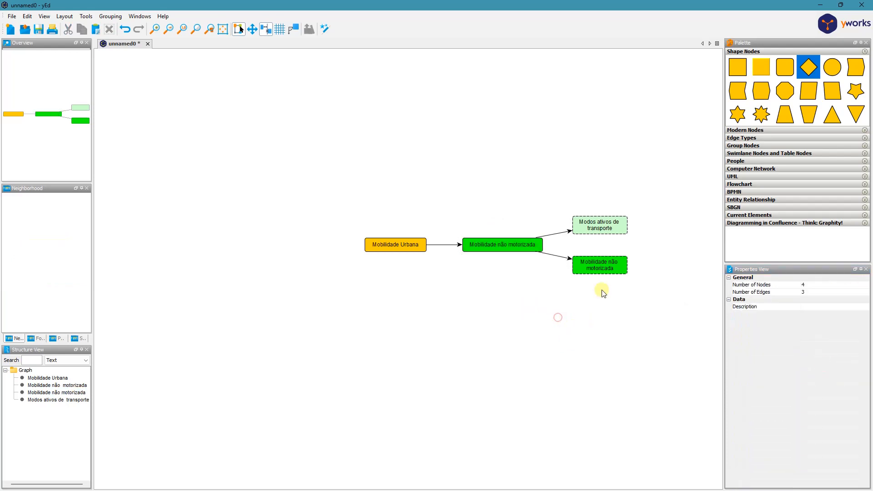
- Set the fill colour of the dashed "Mobilidade não motorizada" node to light green, matching the "Modos ativos de transporte" node
left_click(606, 262)
left_click(801, 322)
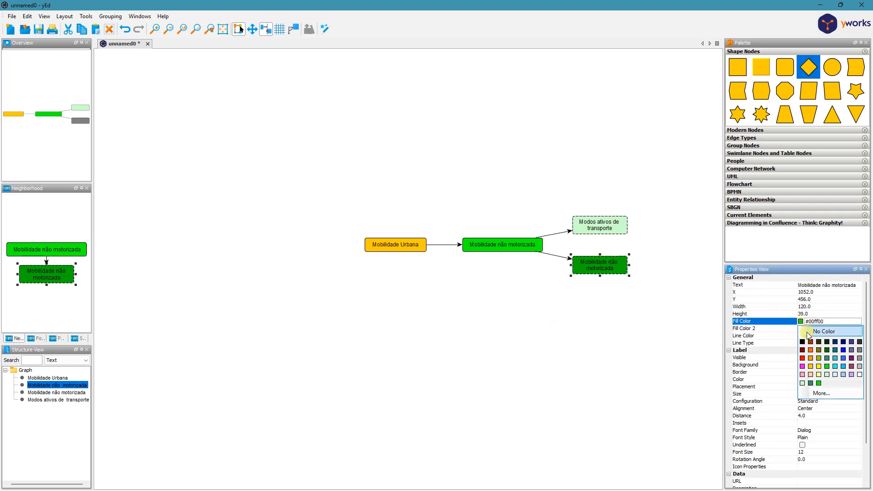
left_click(826, 373)
left_click(625, 339)
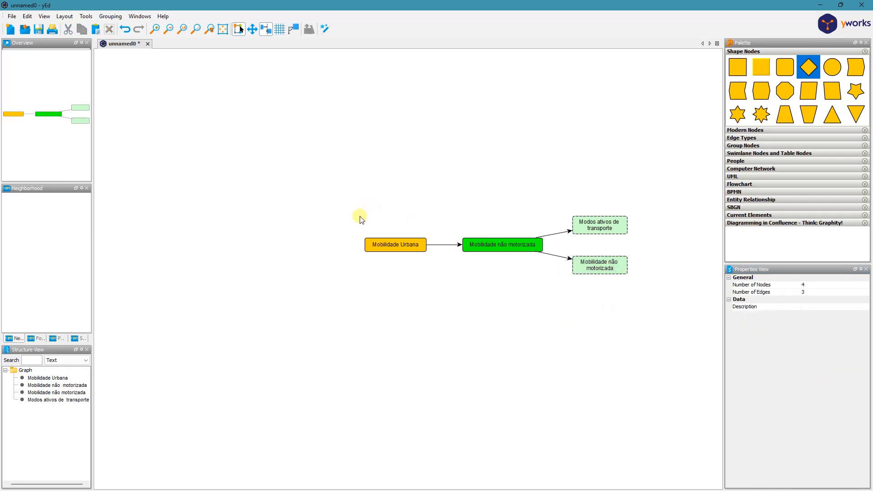
- Duplicate the "Mobilidade Urbana" node, place the copy to its left on the same level, and change its text to "Mobilidade motorizada"
left_click(377, 247)
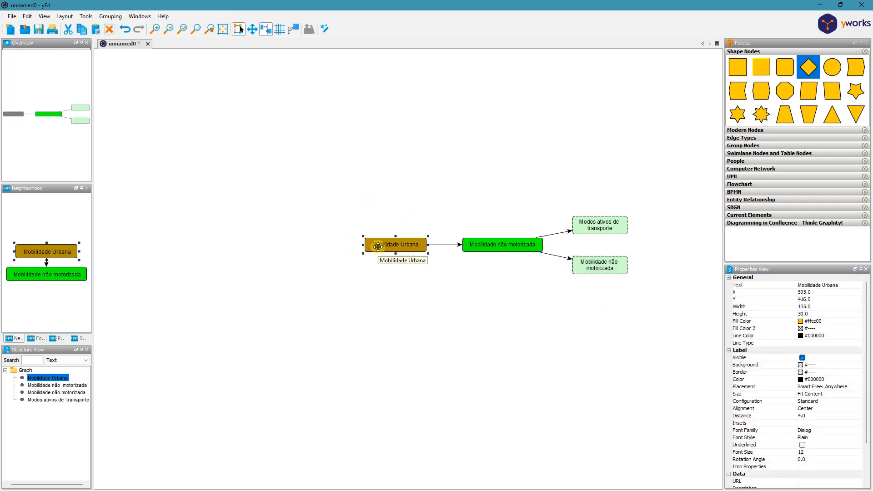
key("ctrl+d")
left_click_drag(391, 259, 299, 247)
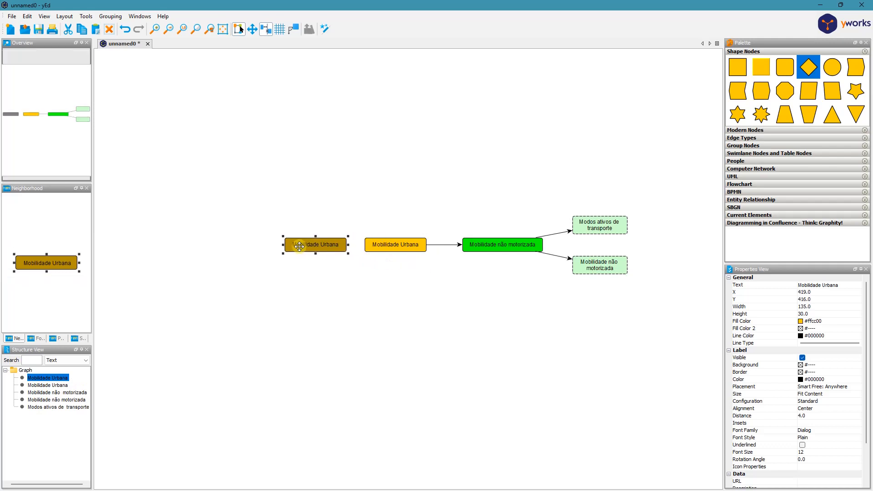
left_click(843, 286)
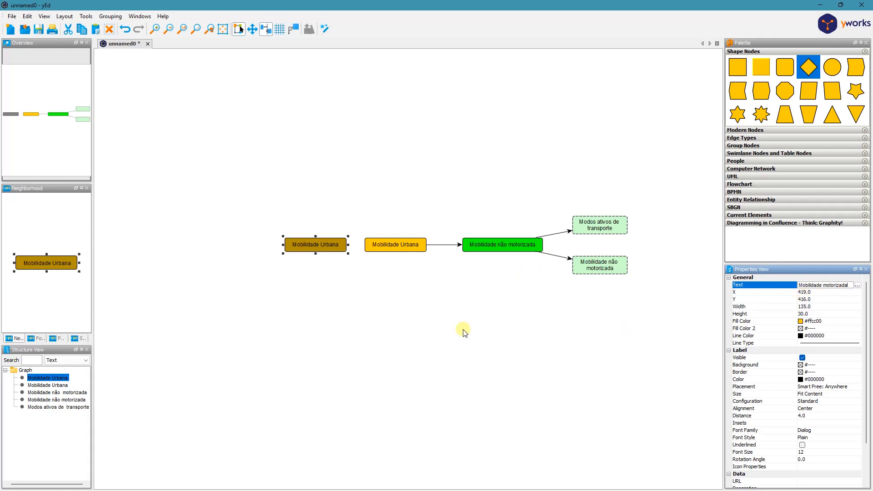
left_click(365, 342)
- Set the fill colour of the "Mobilidade motorizada" node to red #ff0000, after trying light blue #00ccff
left_click(323, 241)
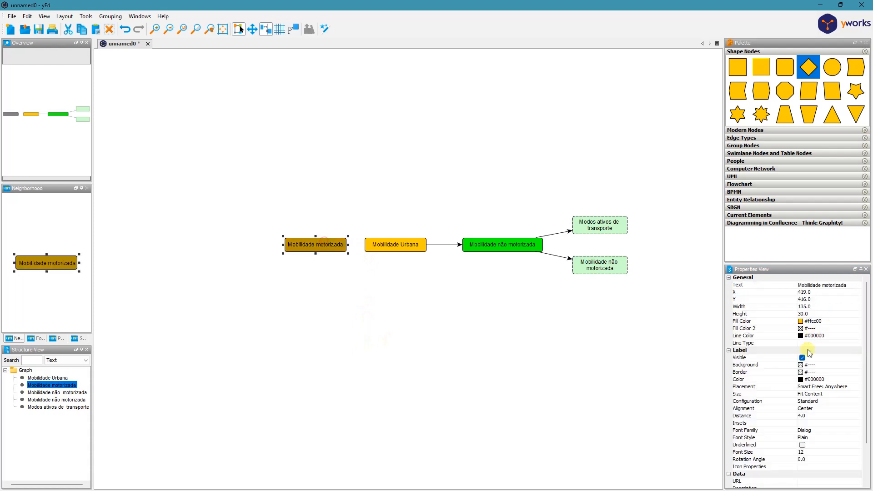
left_click(801, 321)
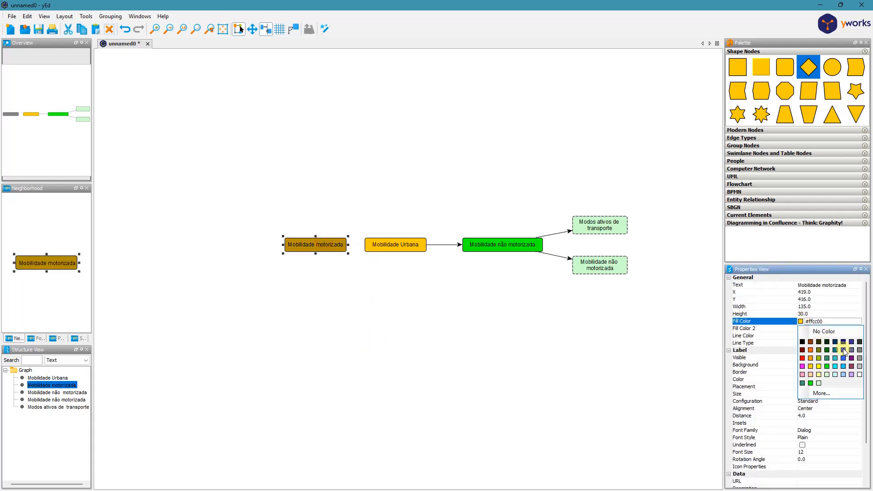
left_click(844, 367)
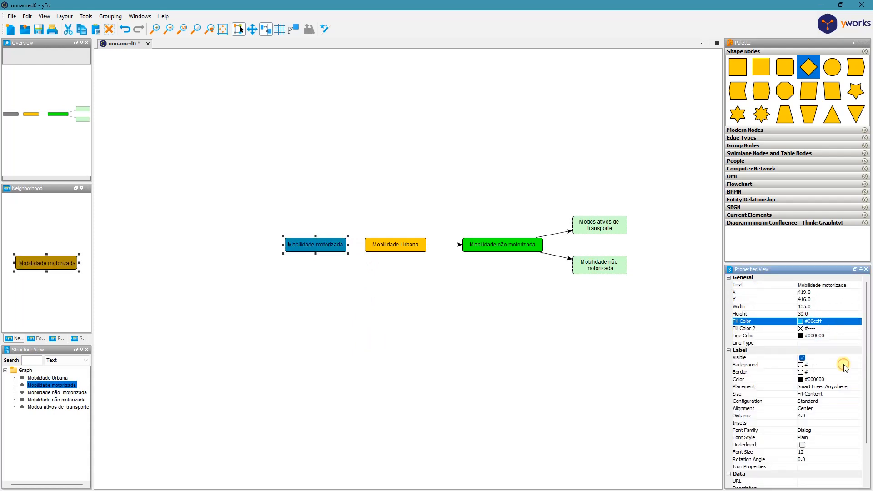
left_click(801, 322)
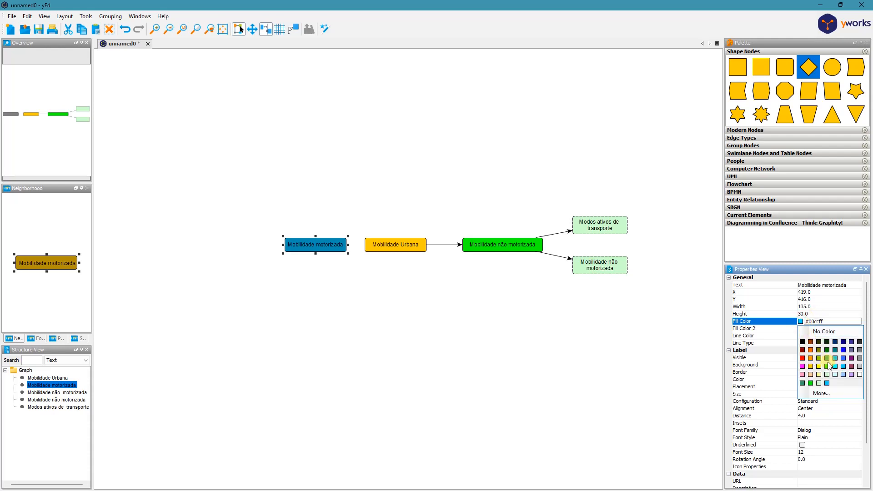
left_click(802, 360)
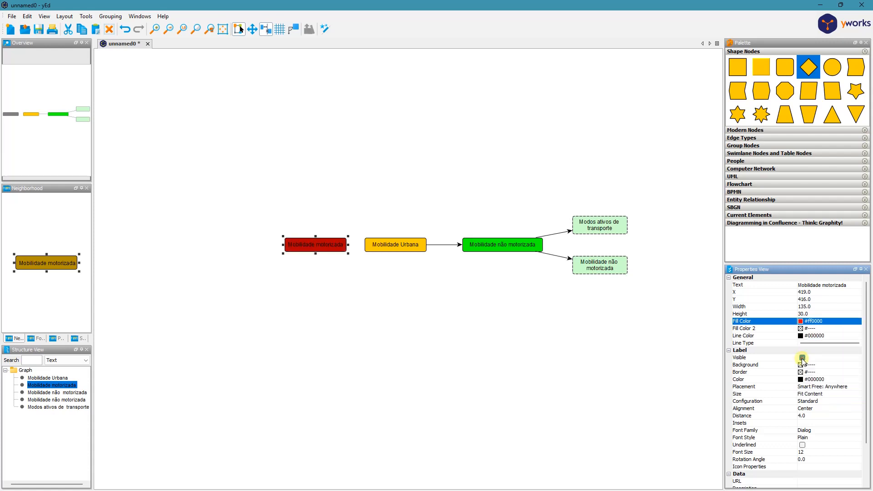
left_click(321, 297)
- Move the red "Mobilidade motorizada" node further left and draw a connection to it from the "Mobilidade Urbana" node
left_click(320, 246)
left_click_drag(320, 245, 304, 246)
left_click(361, 279)
left_click_drag(381, 246, 321, 245)
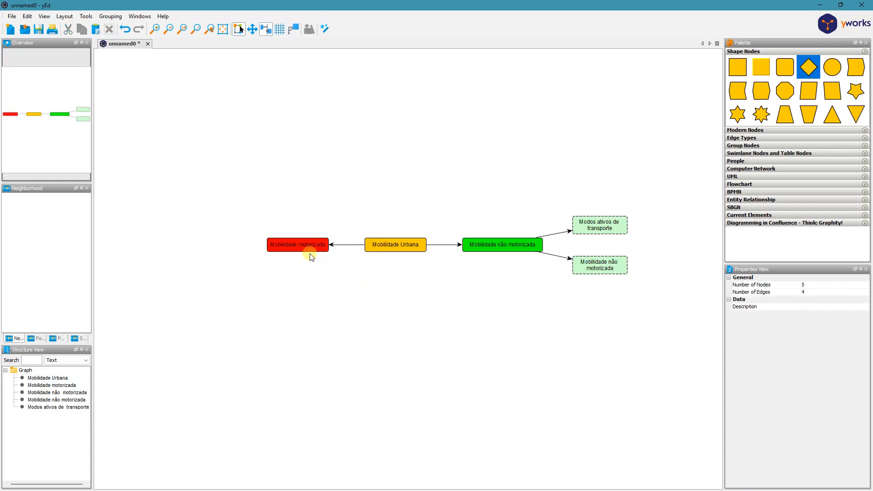
- Make two copies of the "Mobilidade motorizada" node, placing one to its upper left and the other to its lower left
left_click(292, 241)
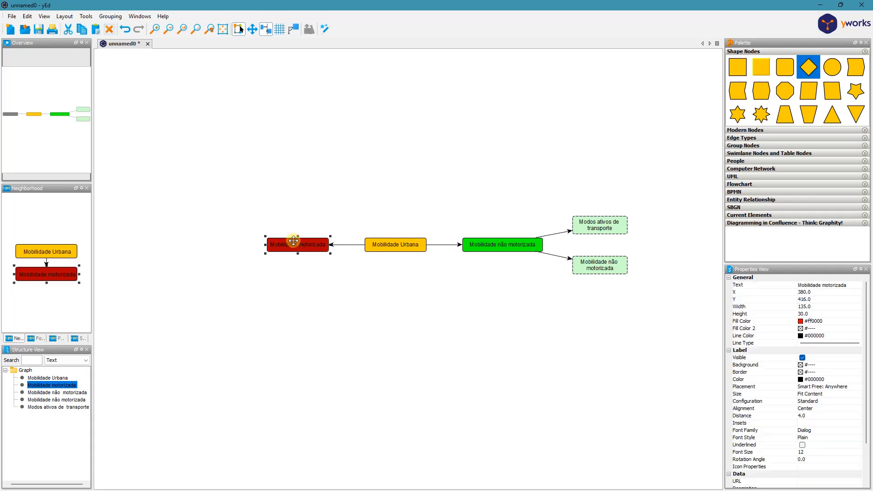
key("ctrl+d")
left_click_drag(295, 250, 205, 214)
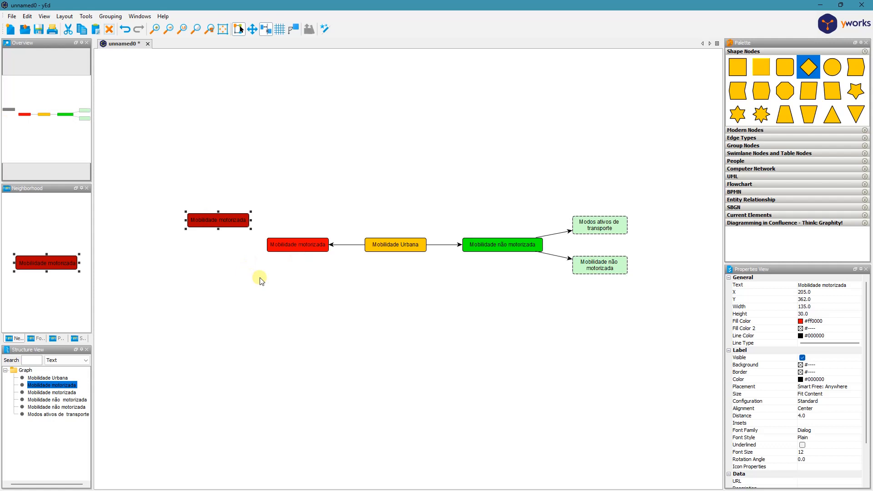
key("ctrl+d")
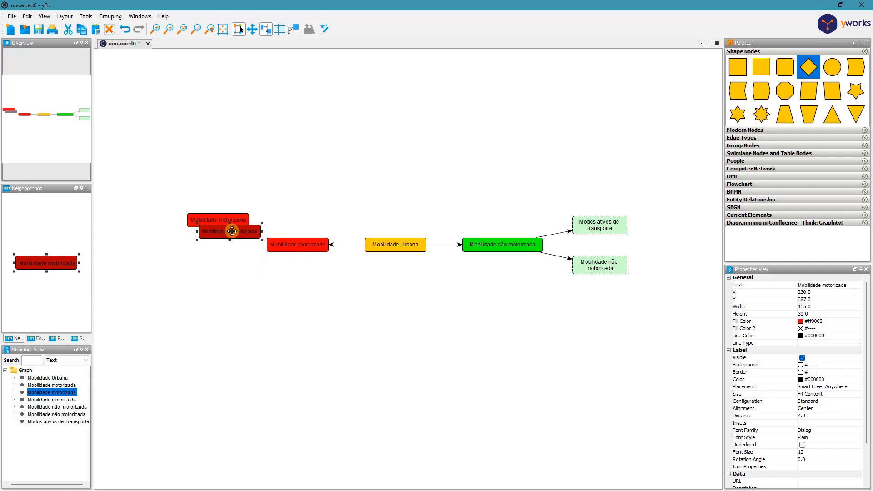
left_click_drag(232, 231, 217, 273)
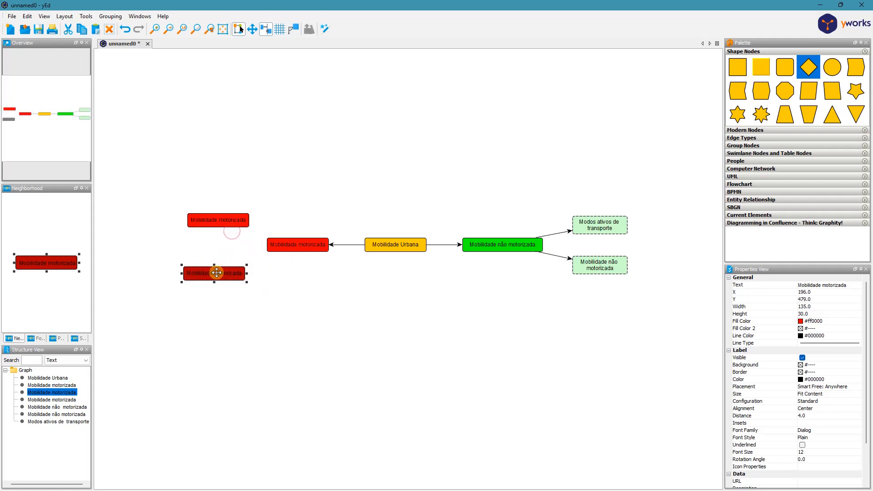
- Change the text of the upper copied red node to "Individual"
left_click(226, 220)
left_click(830, 285)
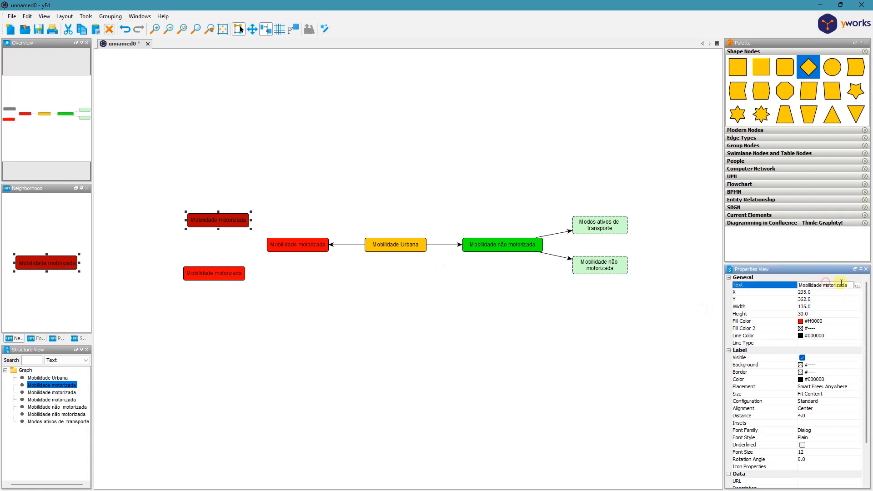
left_click(848, 285)
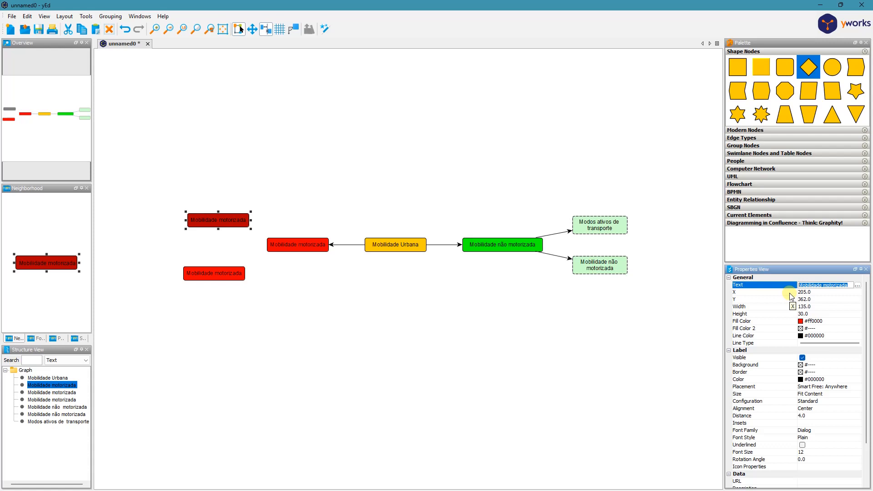
key("BackSpace")
left_click(304, 314)
- Change the text of the lower copied red node to "Coletiva"
left_click(205, 269)
left_click(832, 286)
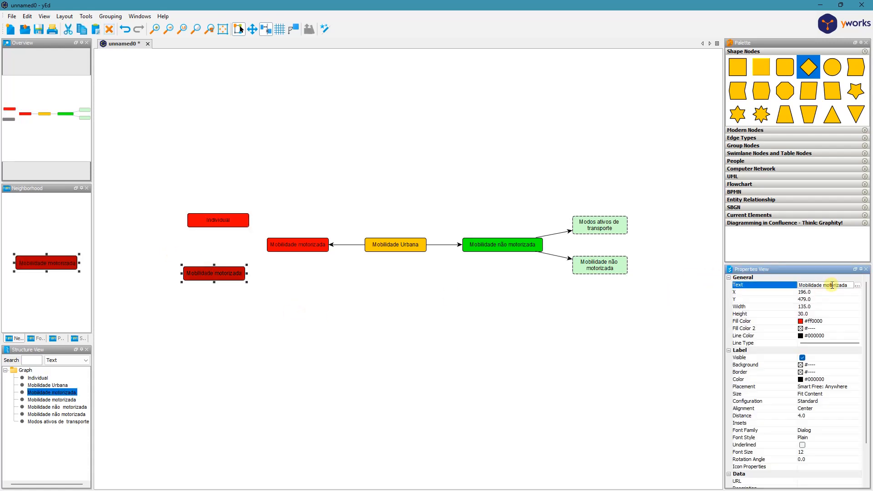
triple_click(832, 285)
type("Coletiva")
left_click(364, 277)
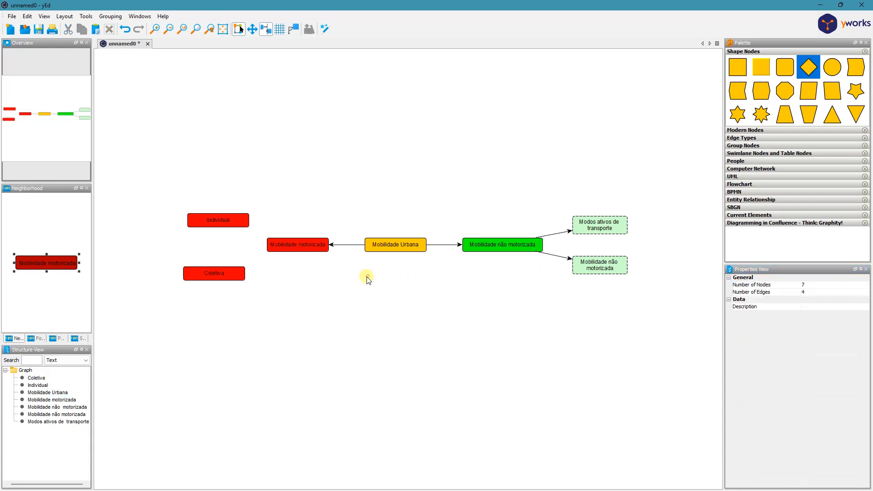
- Align the "Coletiva" and "Individual" nodes vertically and connect the "Mobilidade motorizada" node to both of them
left_click(215, 274)
left_click_drag(215, 275, 218, 274)
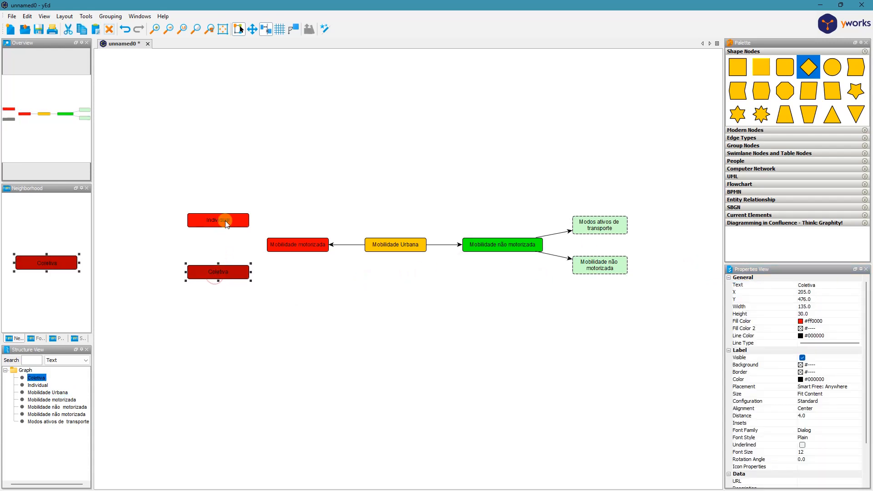
left_click(226, 222)
left_click_drag(226, 222, 244, 231)
left_click(255, 216)
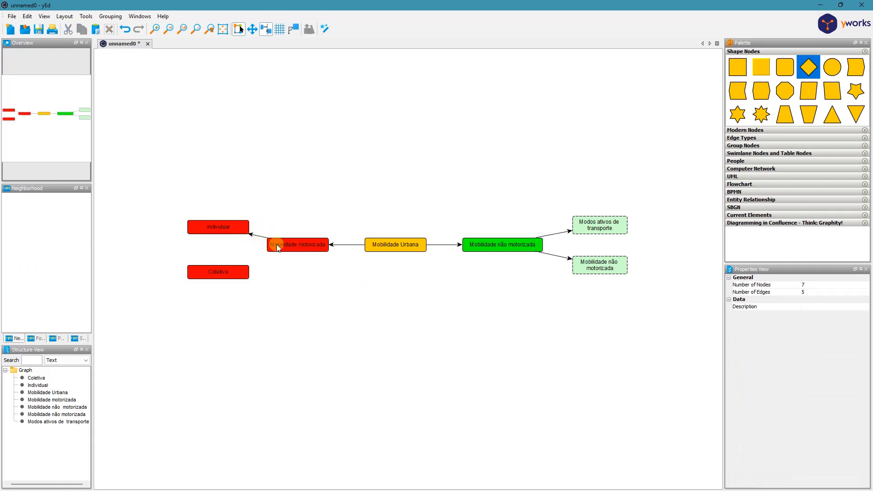
left_click_drag(241, 276, 241, 275)
left_click(349, 319)
- Set the label of the "Mobilidade Urbana" node to the Calibri font in bold
left_click(410, 247)
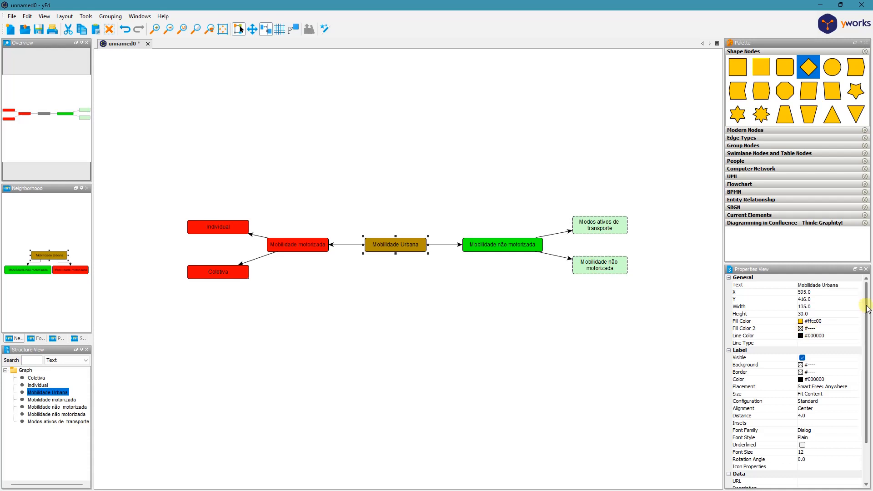
left_click_drag(868, 309, 869, 352)
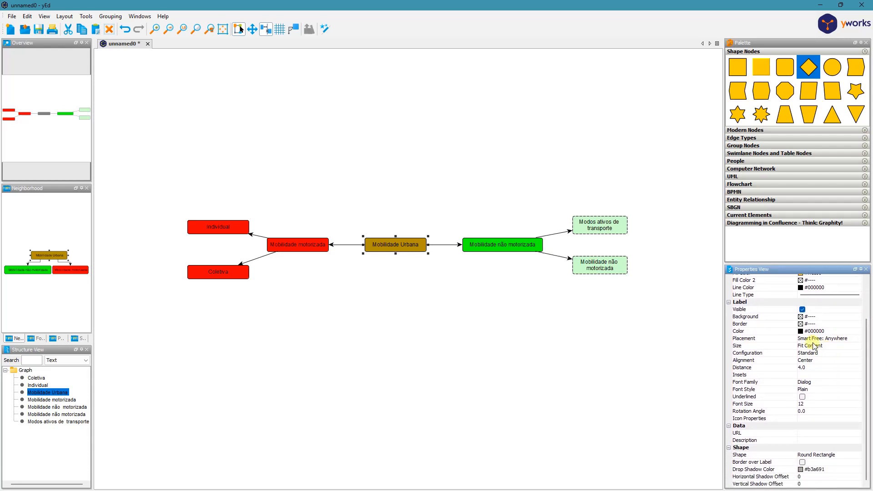
left_click(813, 384)
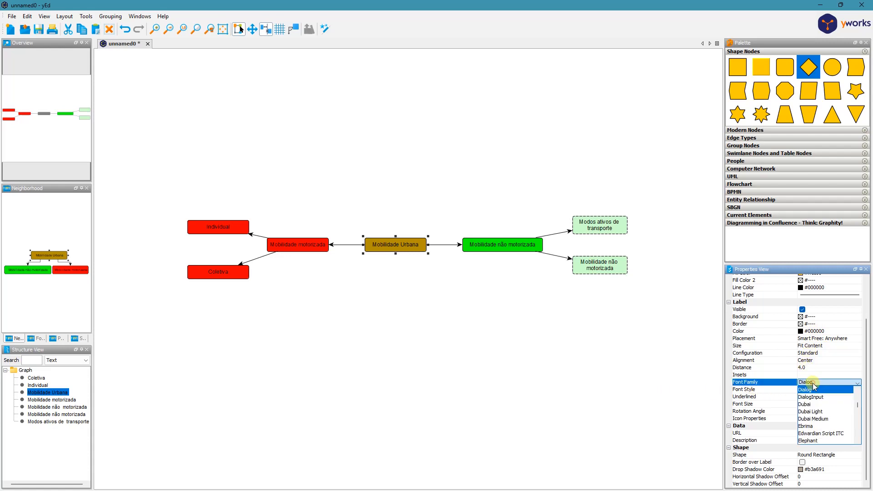
scroll(826, 421, "down", 2)
scroll(826, 418, "up", 10)
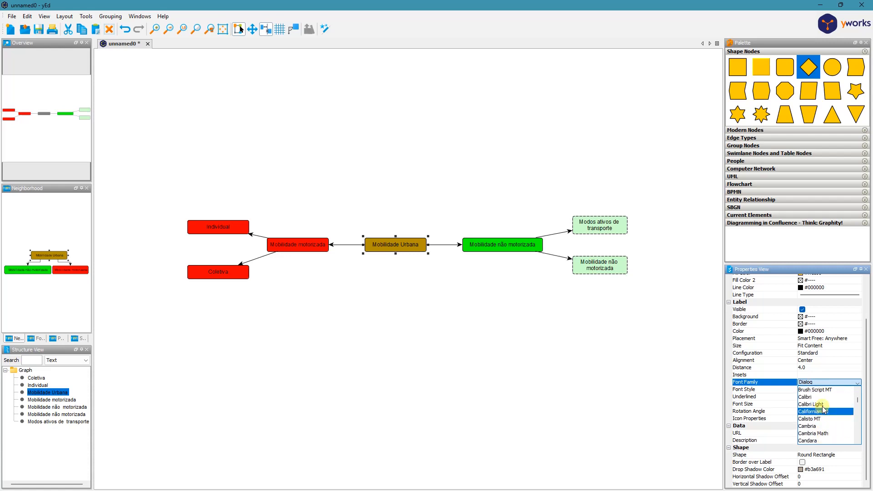
left_click(824, 397)
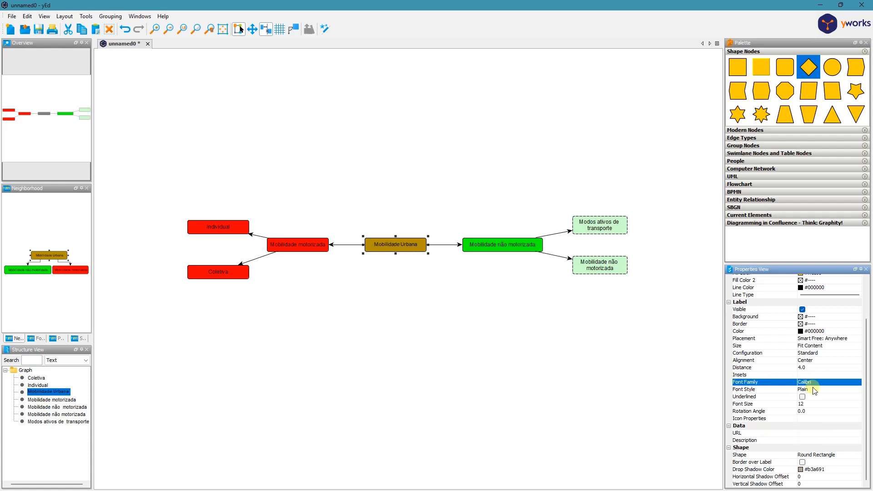
left_click(814, 390)
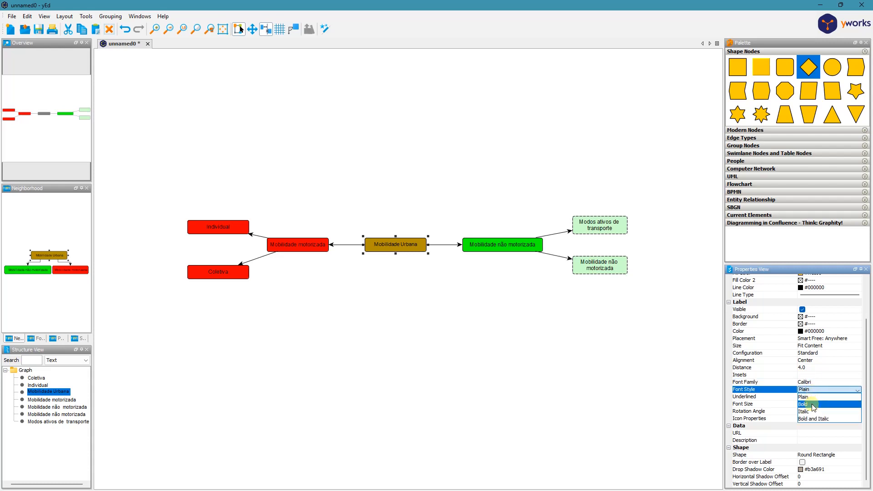
left_click(812, 405)
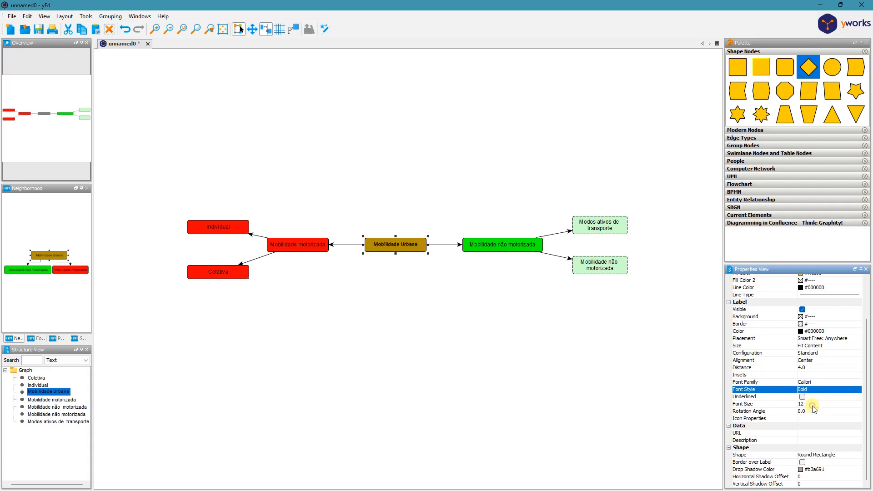
left_click(517, 354)
- Set the label font size of the "Mobilidade Urbana" node to 28
left_click(404, 252)
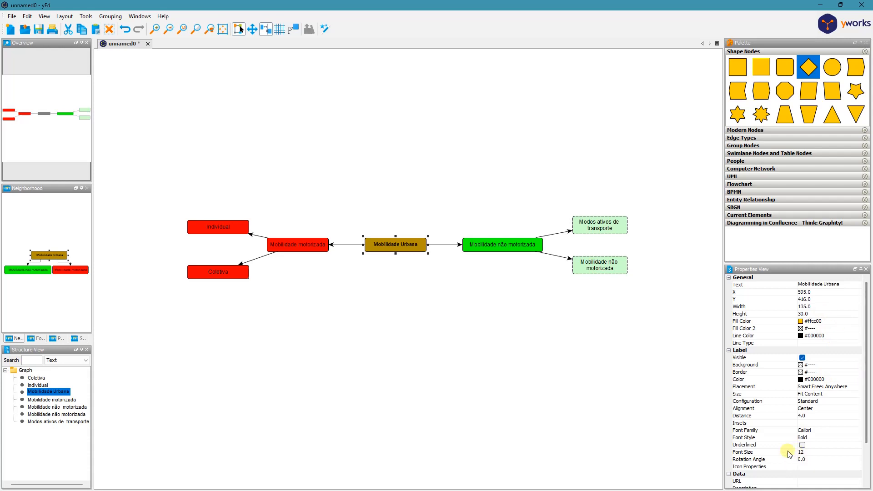
left_click(807, 452)
double_click(807, 451)
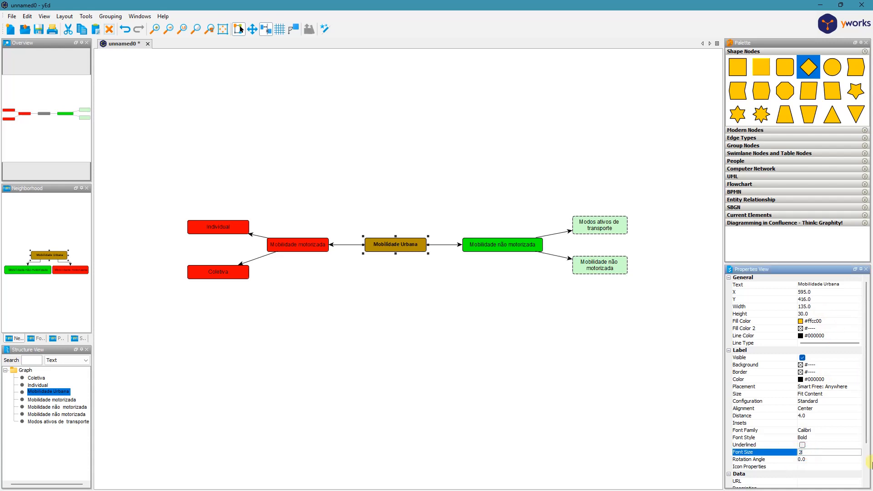
type("28")
key("Return")
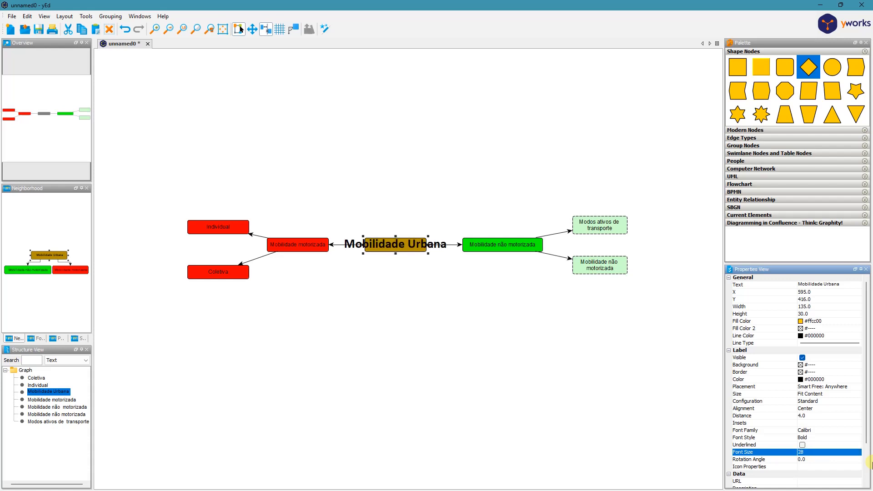
left_click(365, 336)
- Break the "Mobilidade Urbana" text onto two lines and resize the node so the enlarged label fits inside it
left_click(364, 246)
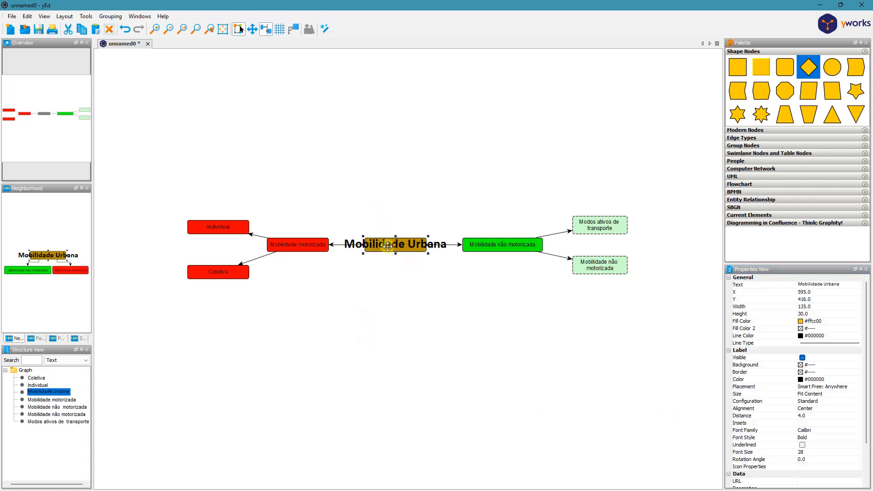
left_click_drag(362, 245, 313, 240)
left_click(856, 285)
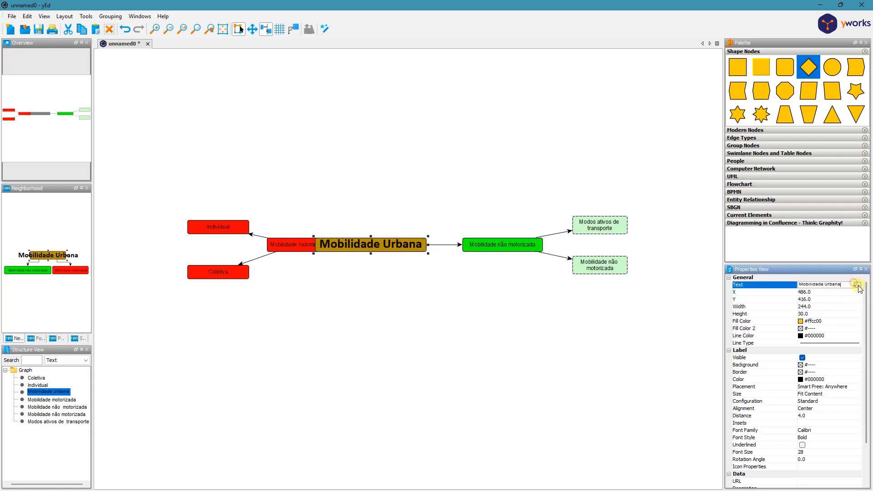
left_click(858, 285)
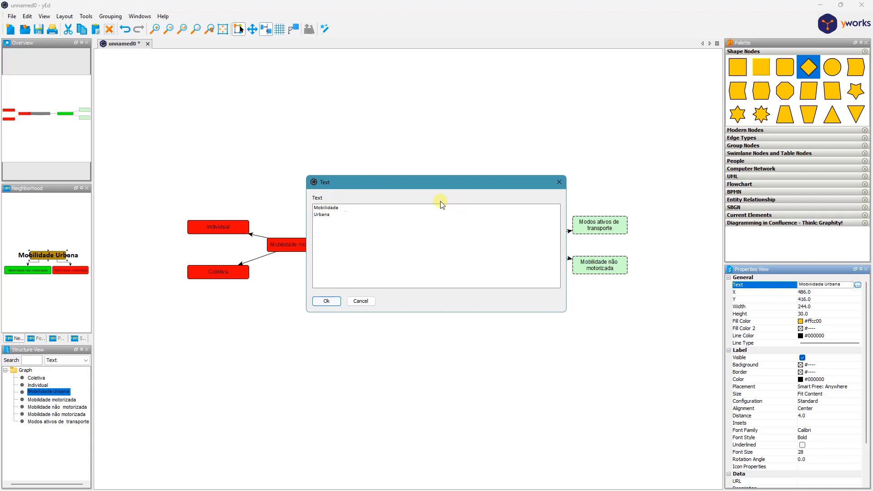
left_click(327, 301)
mouse_move(419, 246)
left_mouse_down()
mouse_move(441, 246)
mouse_move(419, 245)
mouse_move(379, 217)
mouse_move(405, 245)
left_mouse_up()
left_click(477, 372)
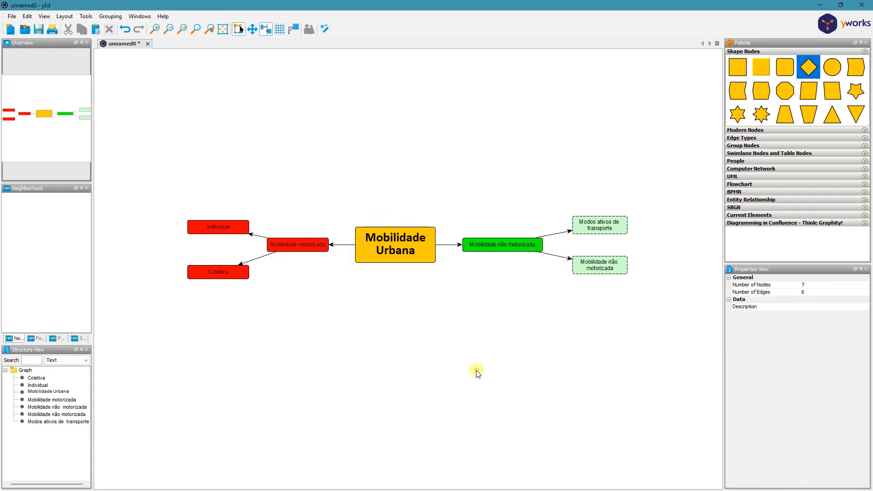
left_click(607, 227)
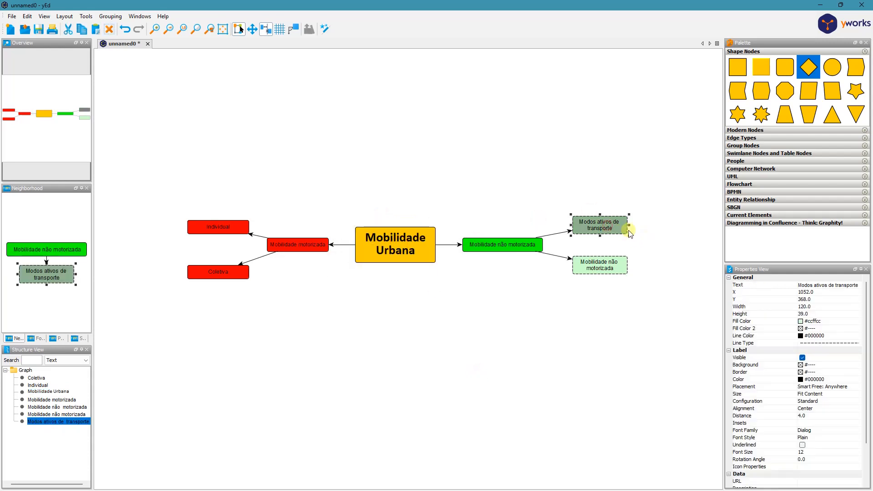
left_click(455, 371)
- Give the connection from "Mobilidade Urbana" to "Mobilidade motorizada" a dashed line and remove its target arrowhead
left_click(338, 245)
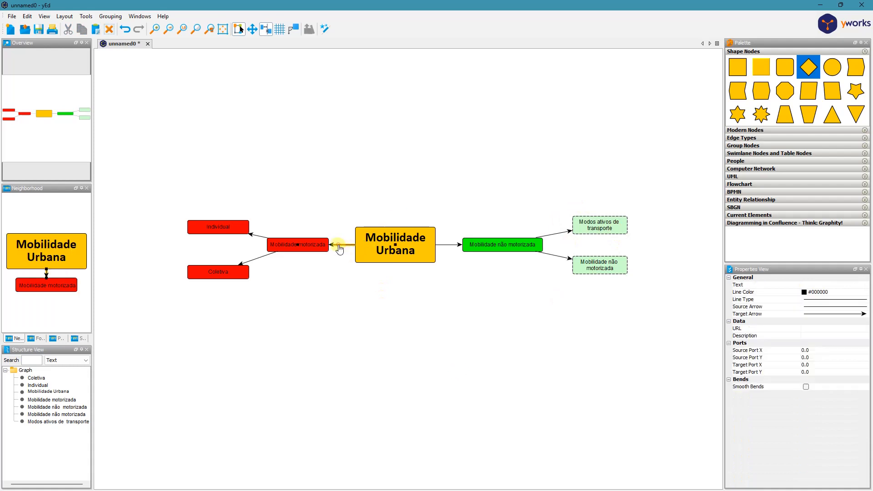
left_click(827, 304)
left_click(827, 367)
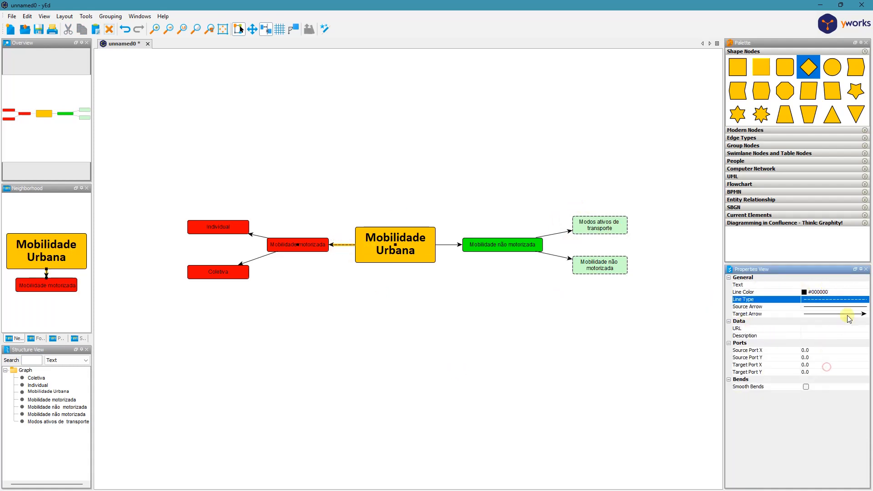
left_click(848, 314)
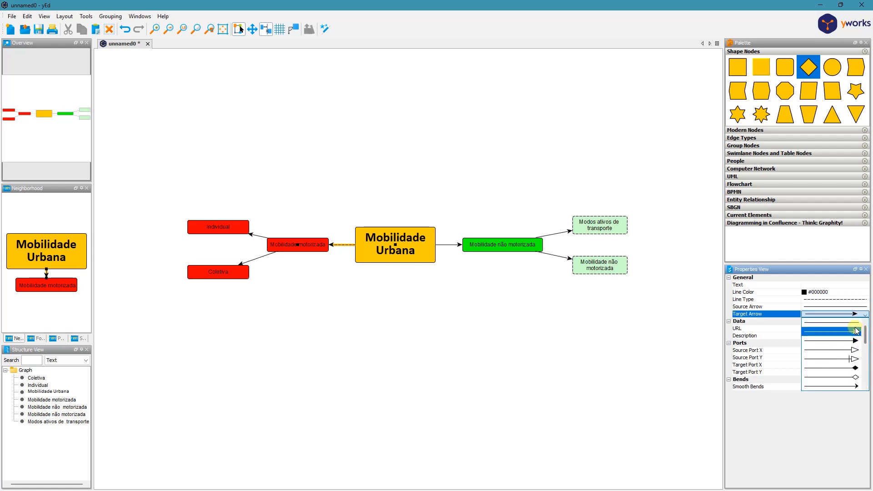
scroll(851, 330, "up", 1)
left_click(848, 323)
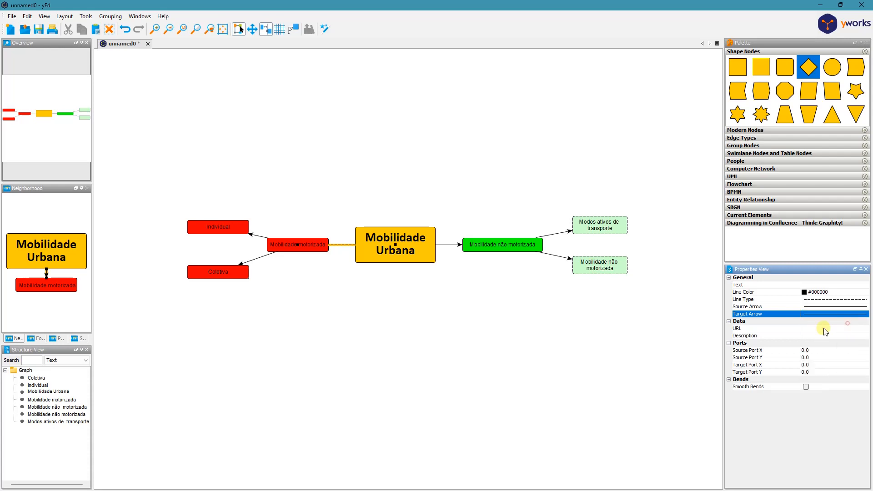
- Give the dashed connection between "Mobilidade Urbana" and "Mobilidade motorizada" solid triangular arrowheads at both its target and source ends
left_click(526, 345)
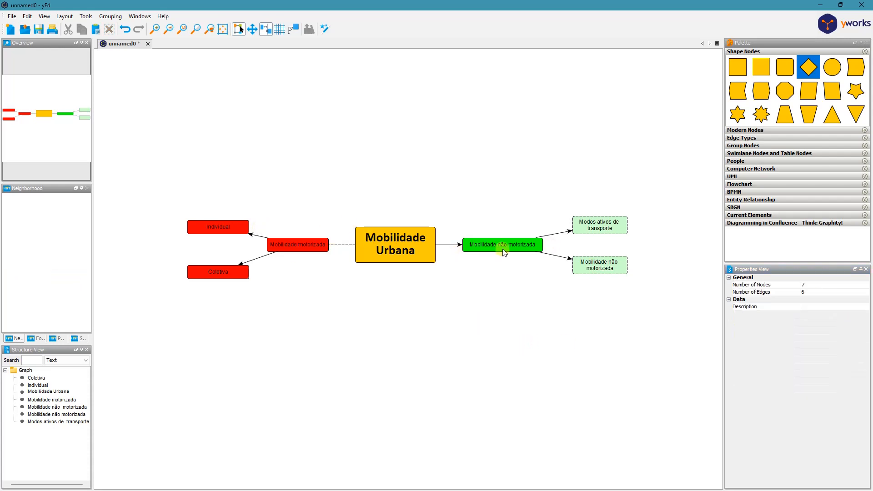
left_click(344, 245)
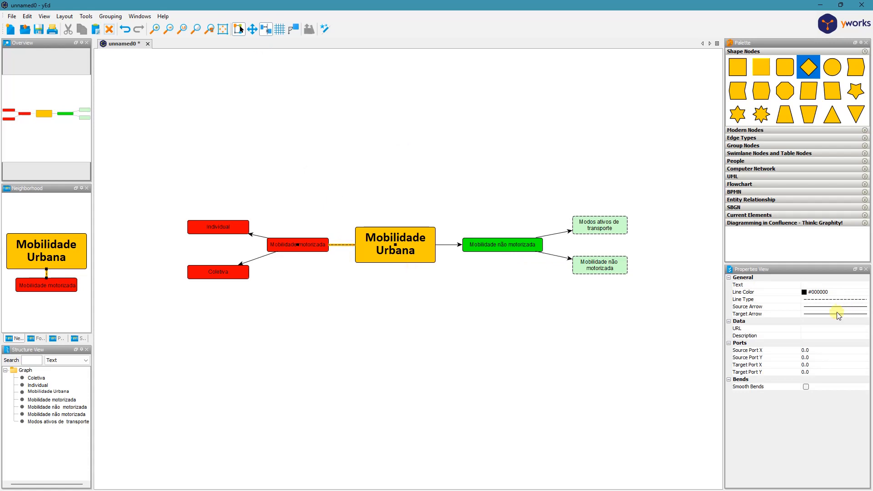
left_click(838, 313)
mouse_move(867, 336)
left_mouse_down()
mouse_move(866, 388)
mouse_move(866, 329)
left_mouse_up()
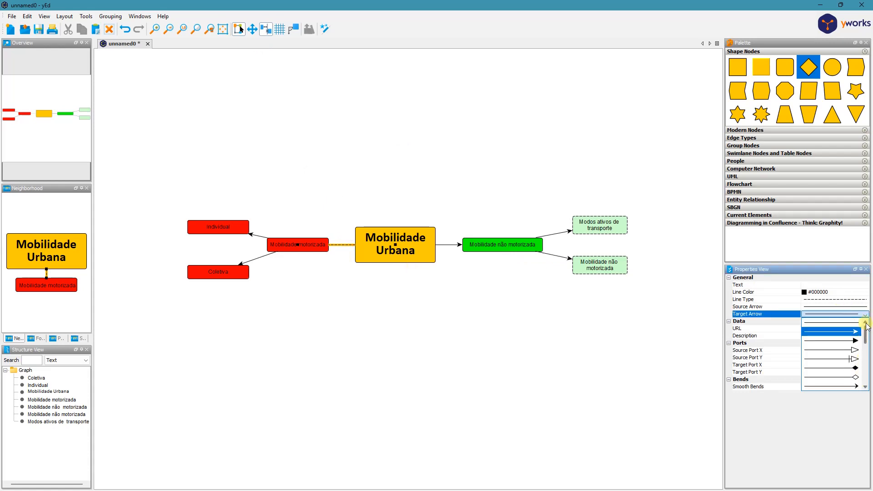
left_click(838, 339)
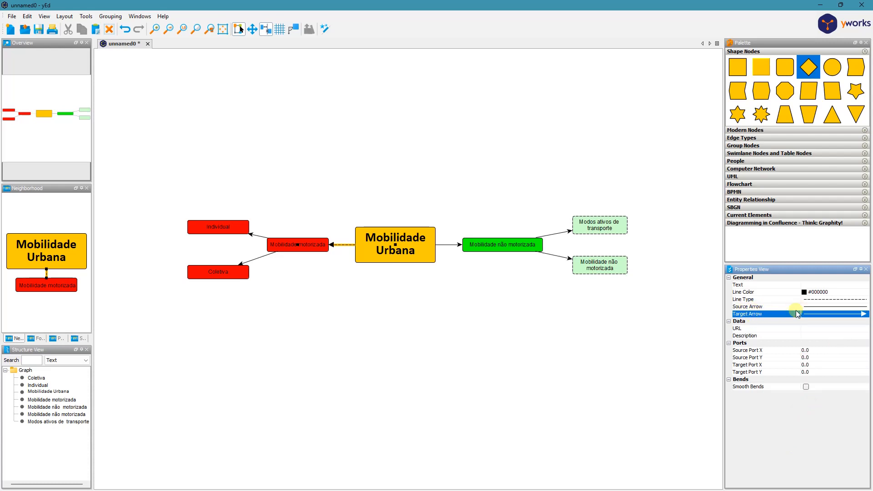
left_click(823, 306)
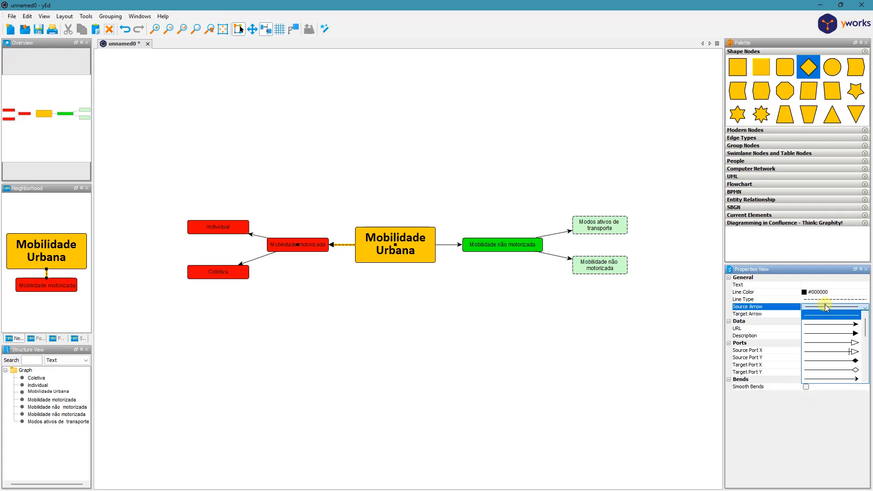
left_click(850, 333)
left_click(480, 326)
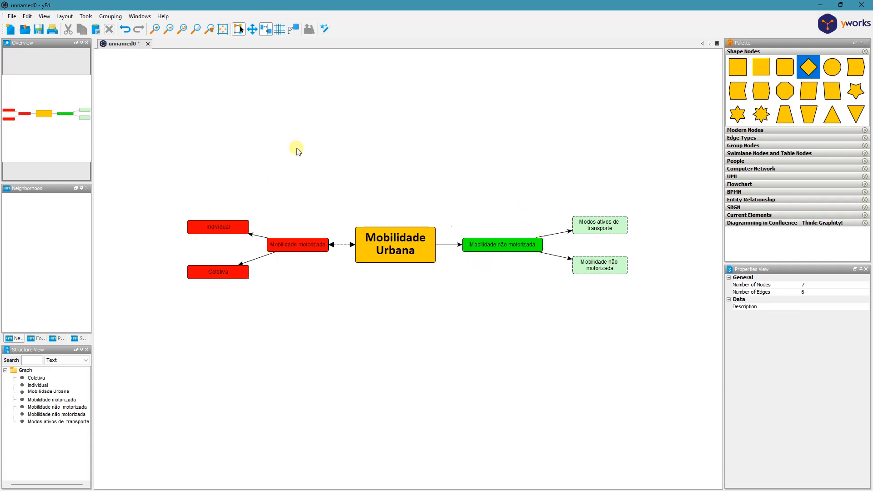
- Set the second fill colour of the "Mobilidade Urbana" node to turquoise #33cccc for a gradient fill
left_click(394, 247)
left_click(802, 329)
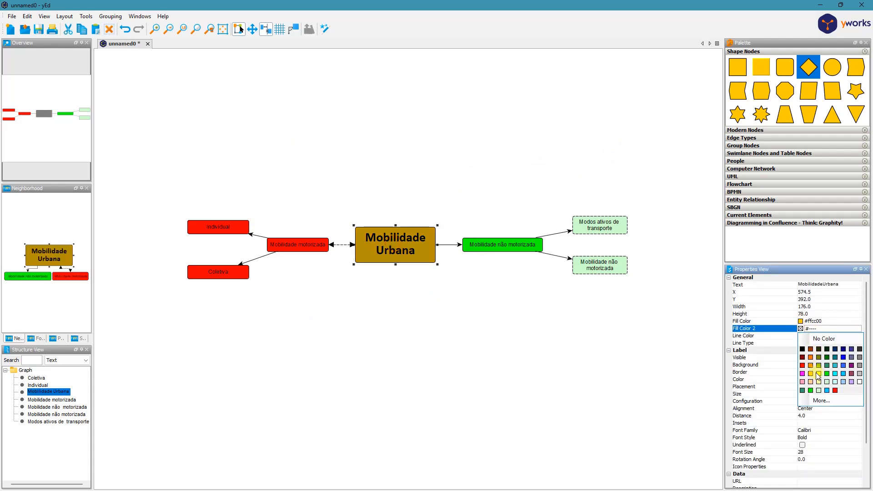
left_click(836, 366)
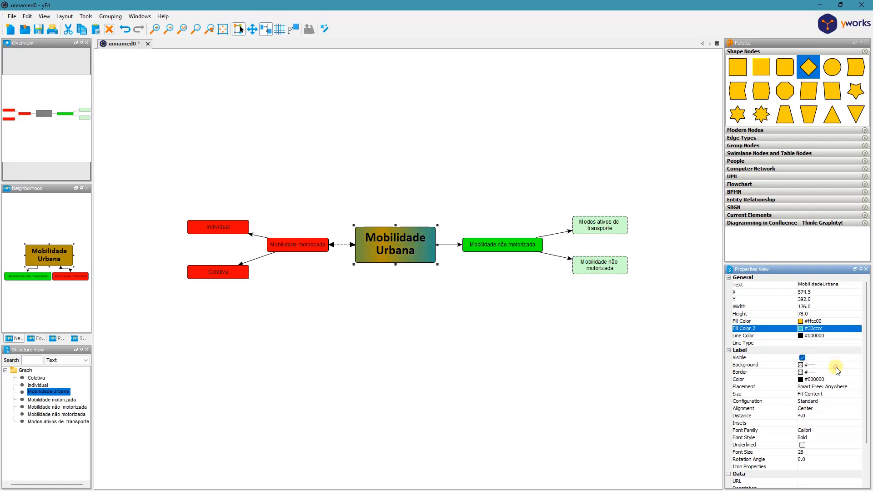
left_click(454, 314)
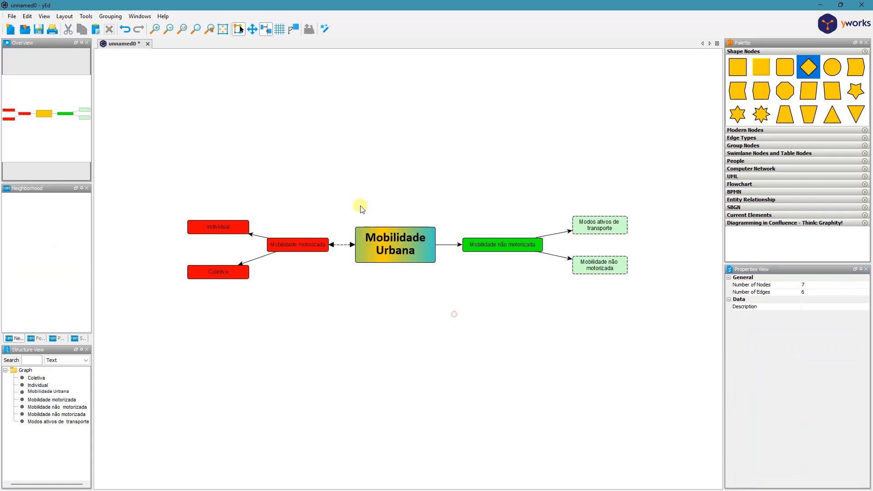
- Examine the general, label, data and shape properties available for the "Mobilidade Urbana" node
left_click(412, 249)
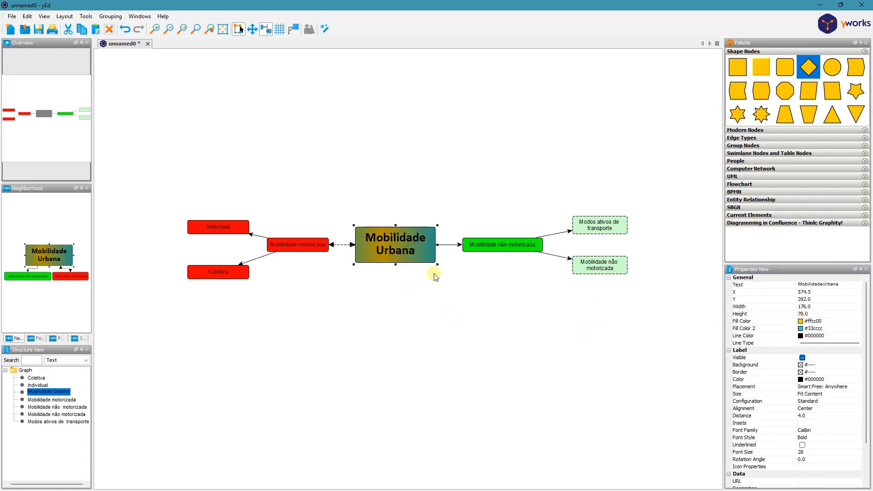
left_click(569, 349)
left_click(378, 249)
scroll(867, 364, "down", 3)
scroll(867, 364, "up", 2)
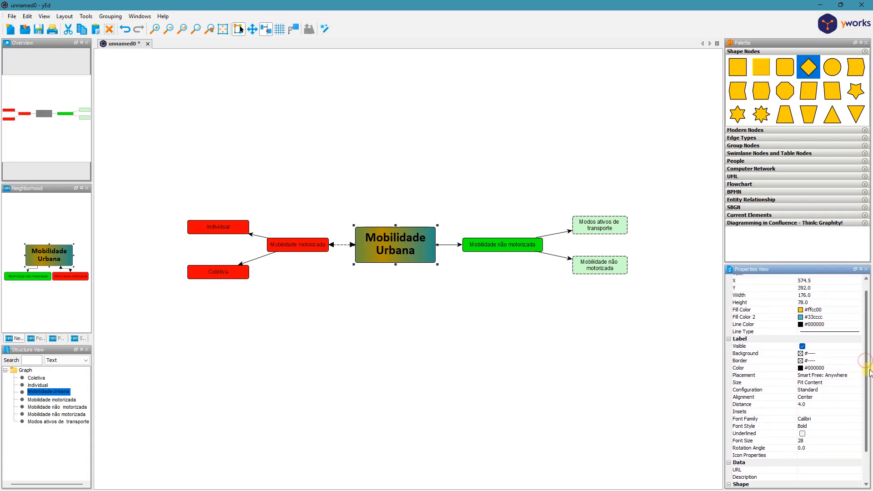
left_click(508, 302)
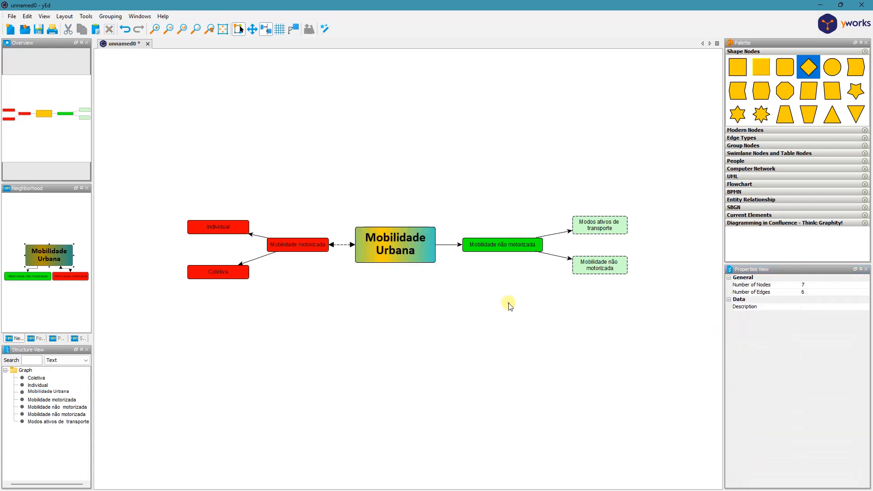
left_click(415, 256)
left_click_drag(867, 355, 869, 403)
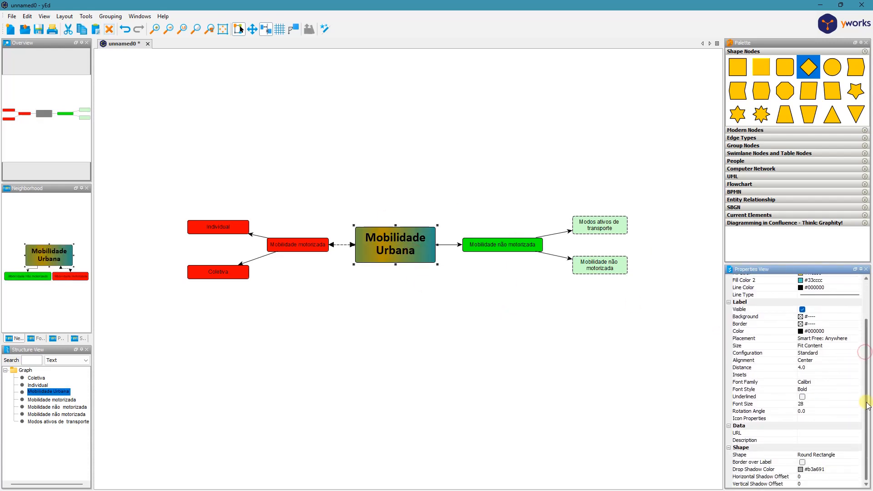
scroll(869, 405, "up", 3)
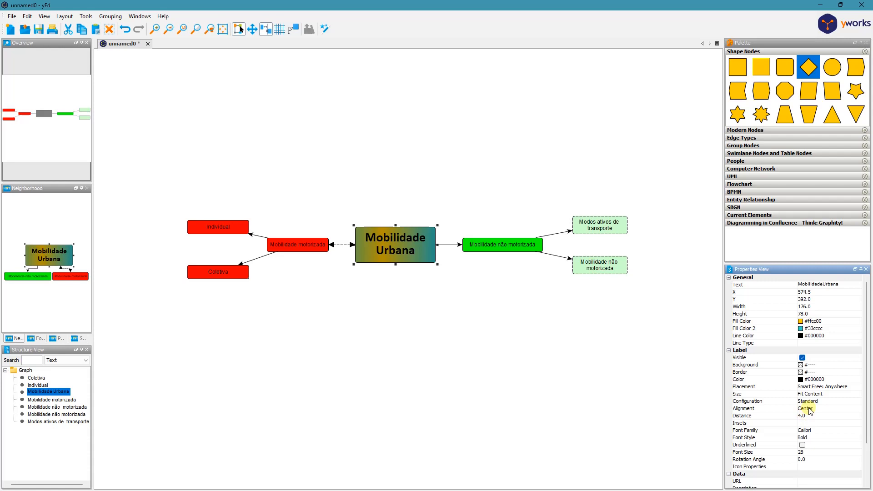
- Remove the second fill colour from the "Mobilidade Urbana" node by setting it to No Color
left_click(799, 329)
left_click(818, 341)
left_click(477, 335)
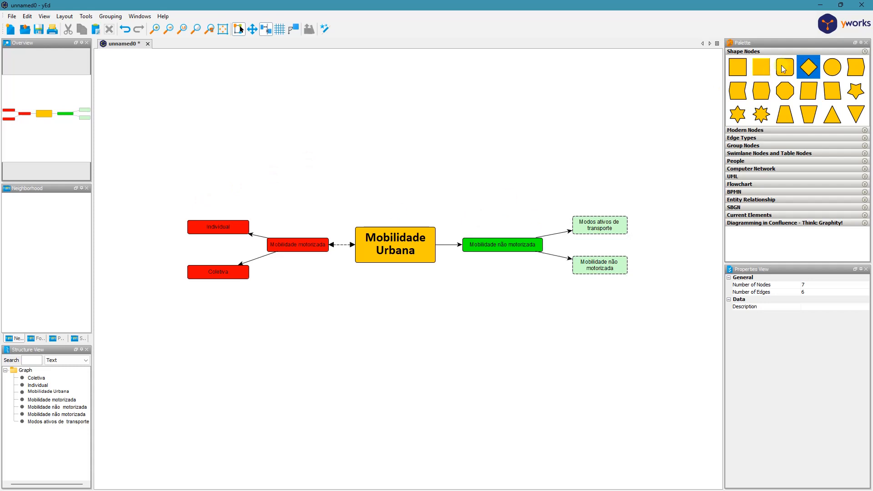
left_click(379, 251)
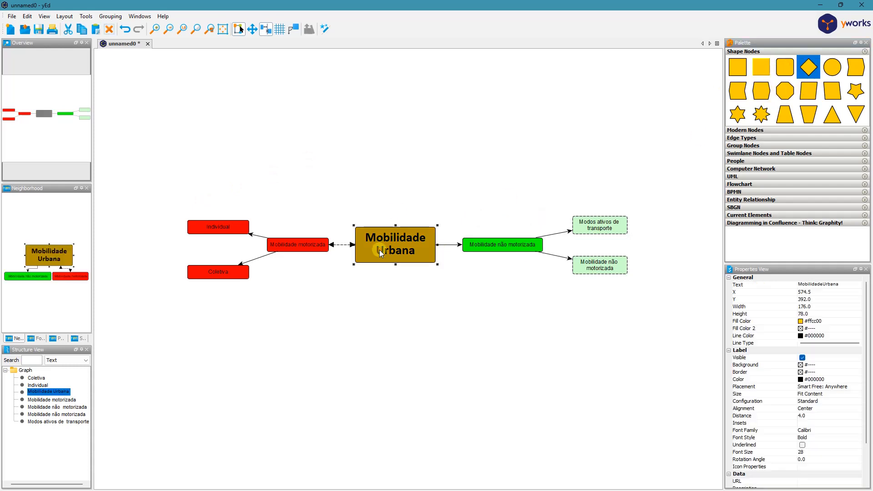
mouse_move(865, 314)
left_mouse_down()
mouse_move(869, 360)
mouse_move(867, 297)
left_mouse_up()
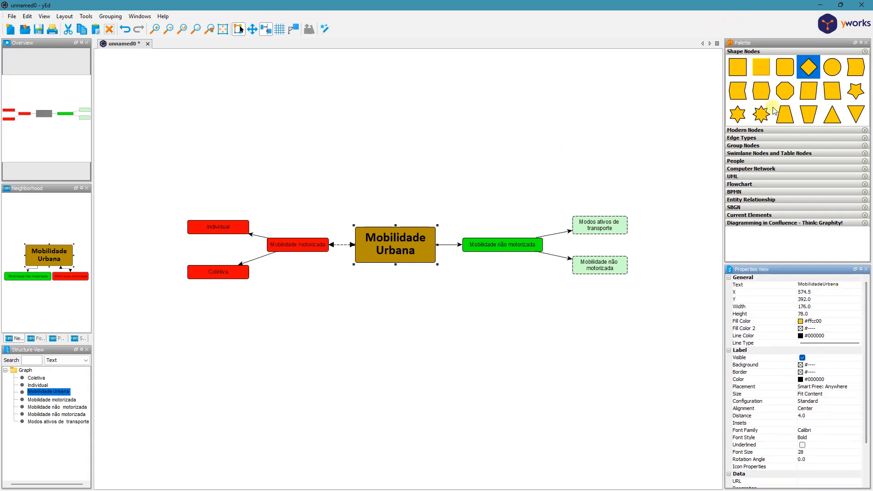
left_click(491, 164)
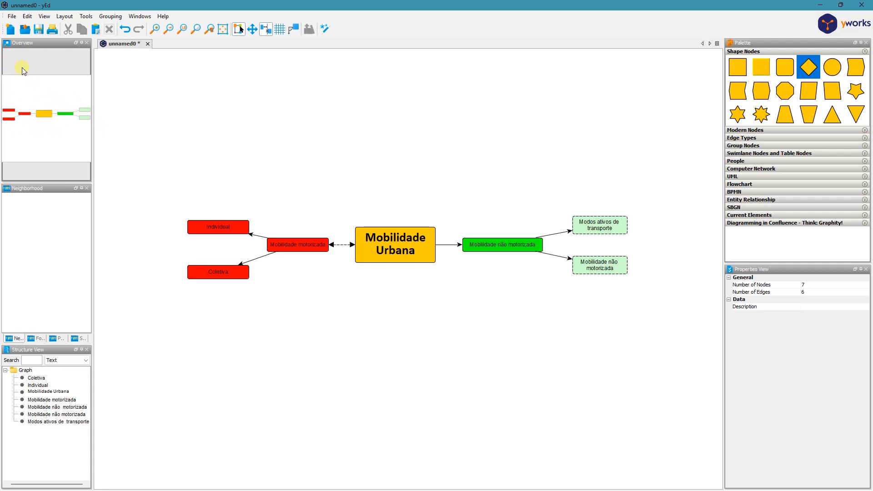
- Start exporting the diagram to the desktop as a PNG file named mapa_mental
left_click(13, 17)
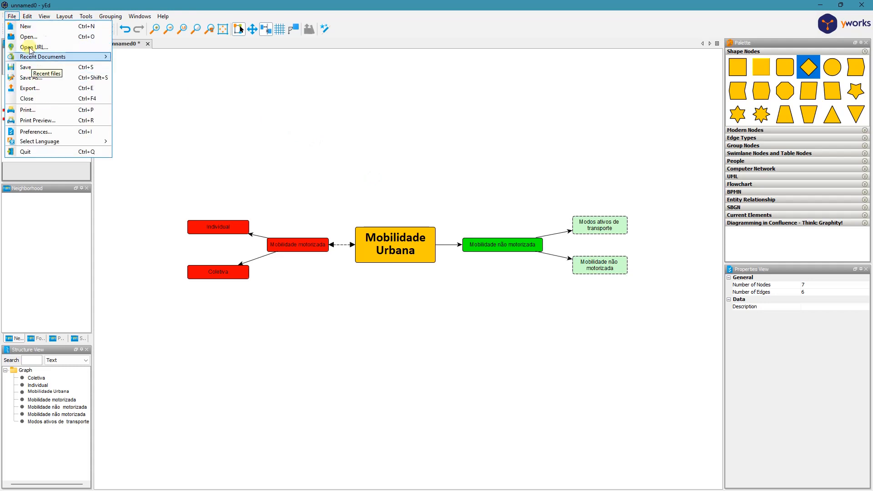
left_click(46, 89)
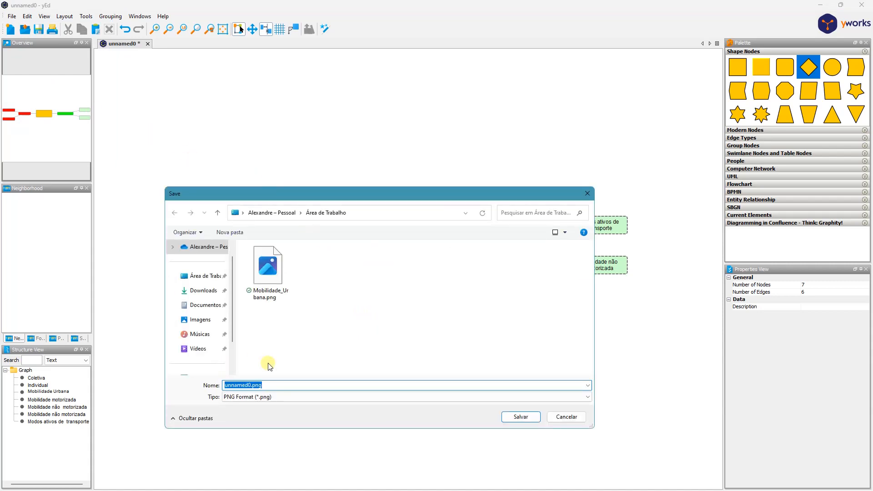
type("mapa_mental")
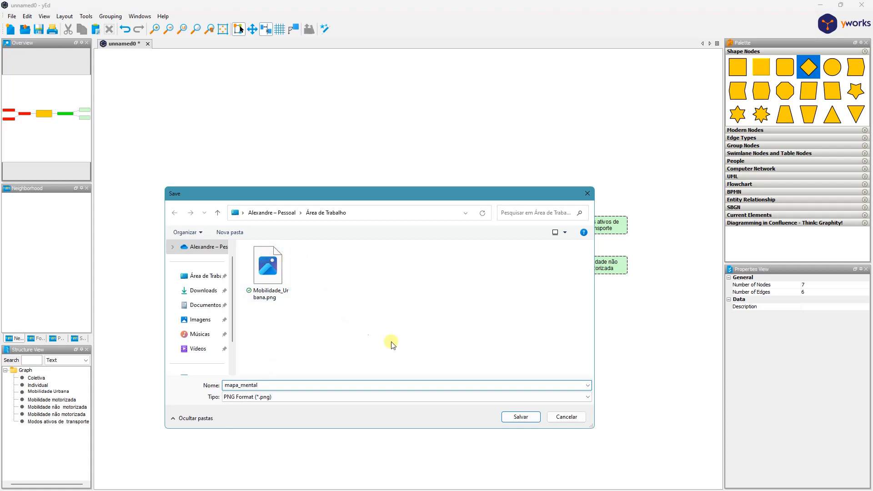
left_click(520, 417)
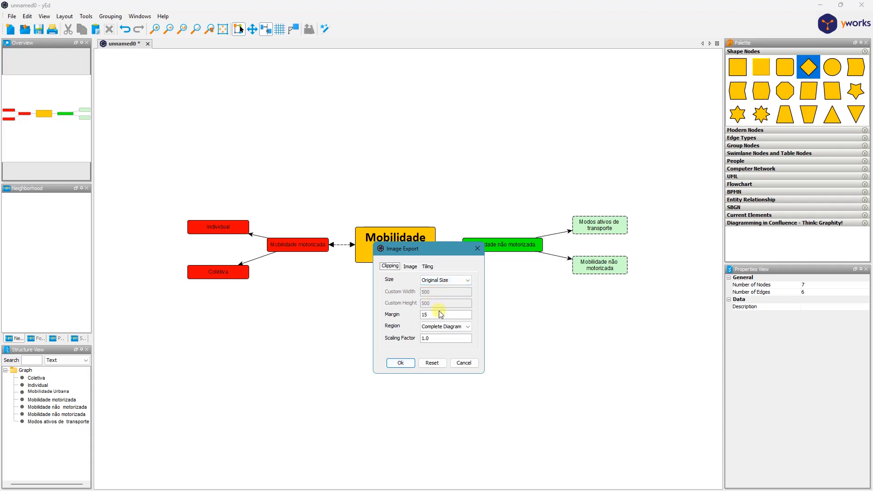
- Check the clipping and image options and export the complete diagram at original size with margin 15 and scaling factor 1.0
left_click(467, 327)
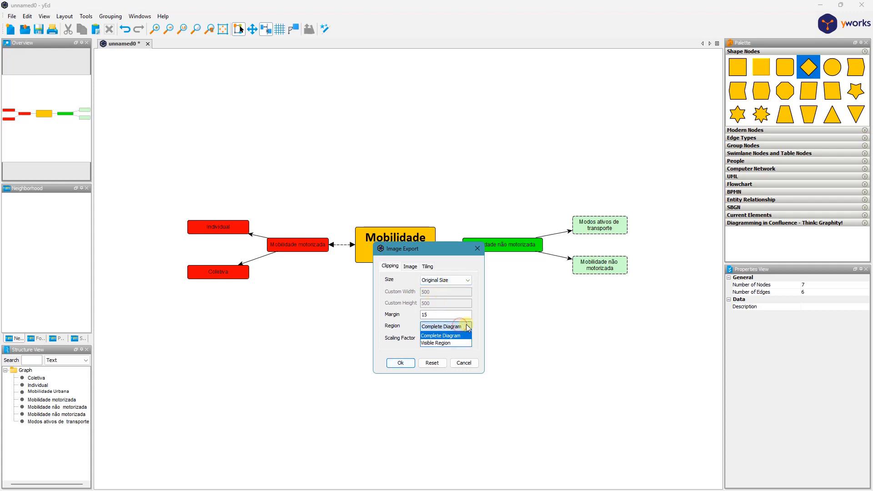
left_click(468, 326)
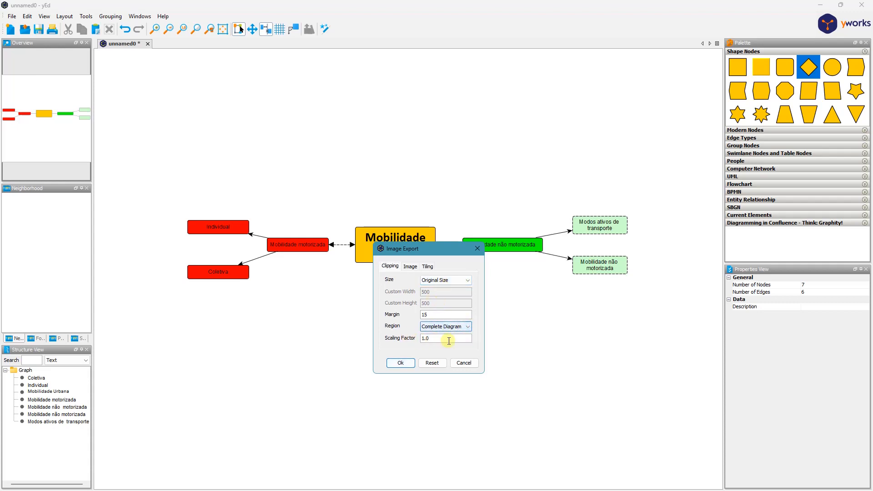
left_click(415, 269)
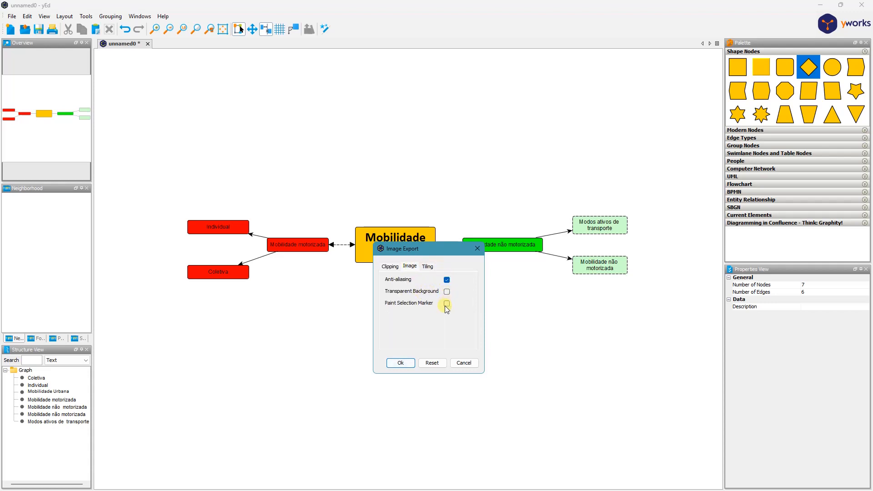
left_click(447, 292)
left_click(388, 266)
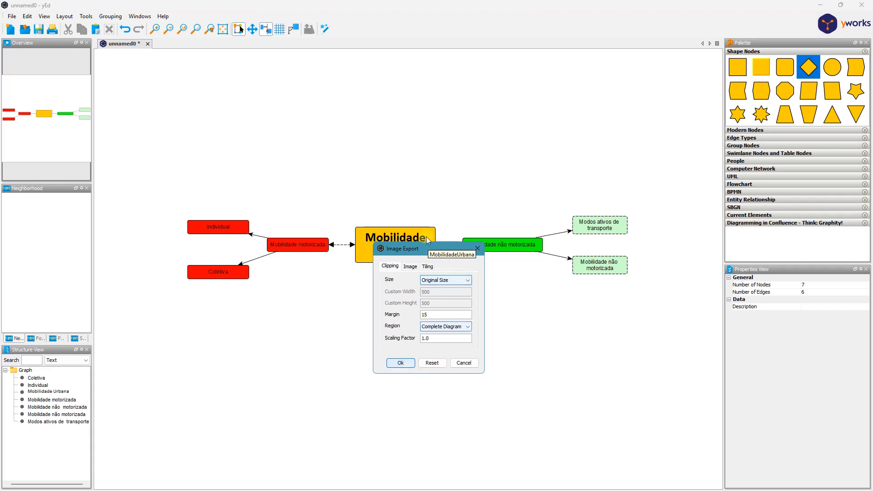
left_click(403, 363)
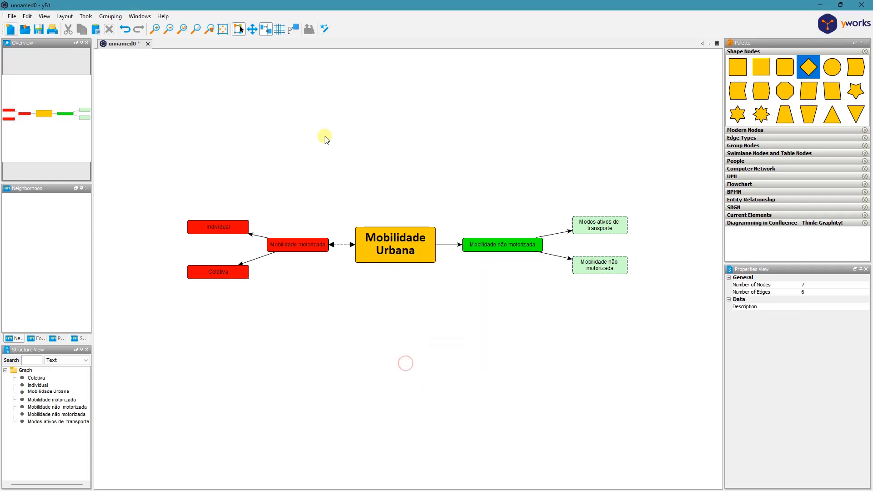
- Open the exported mapa_mental.png from the desktop to check the image, and close the viewer
left_click(821, 4)
left_click(265, 103)
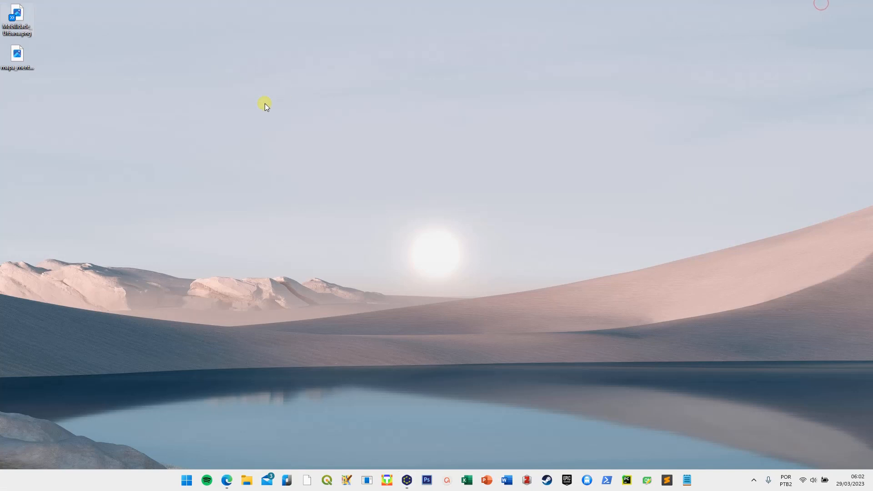
double_click(18, 54)
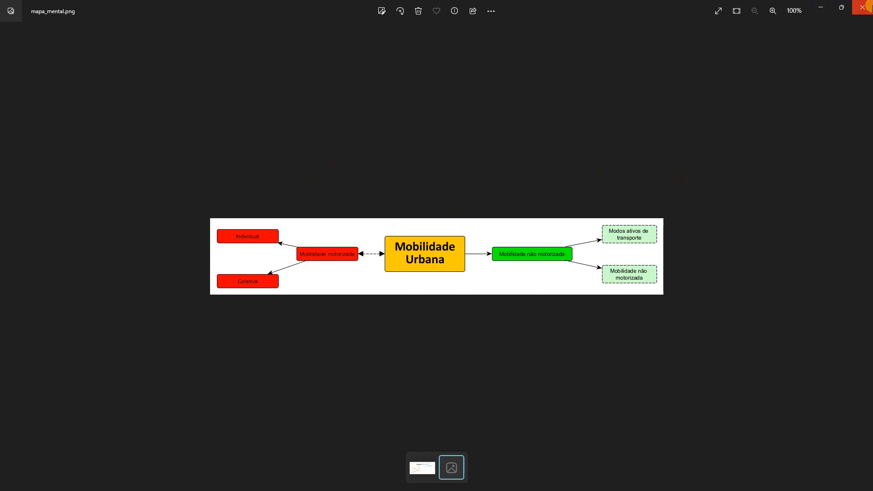
left_click(862, 8)
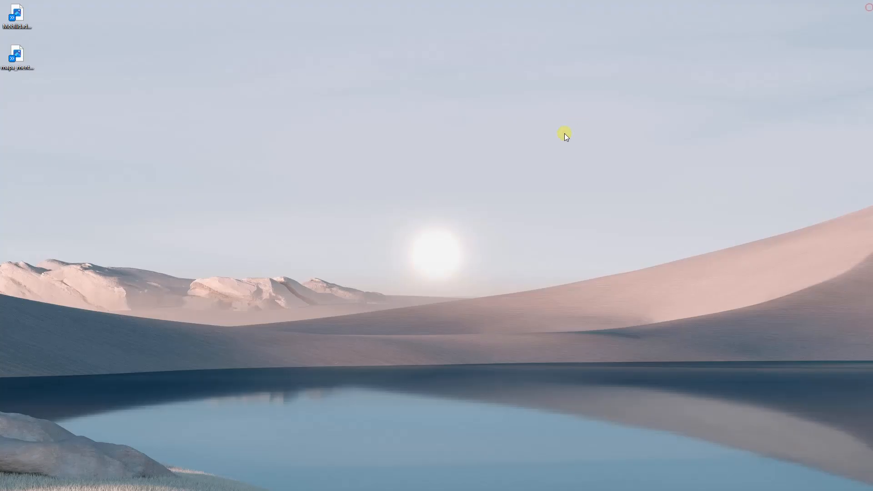
- View the original Coggle mind map in the browser and switch back to the diagram in yEd
left_click(226, 479)
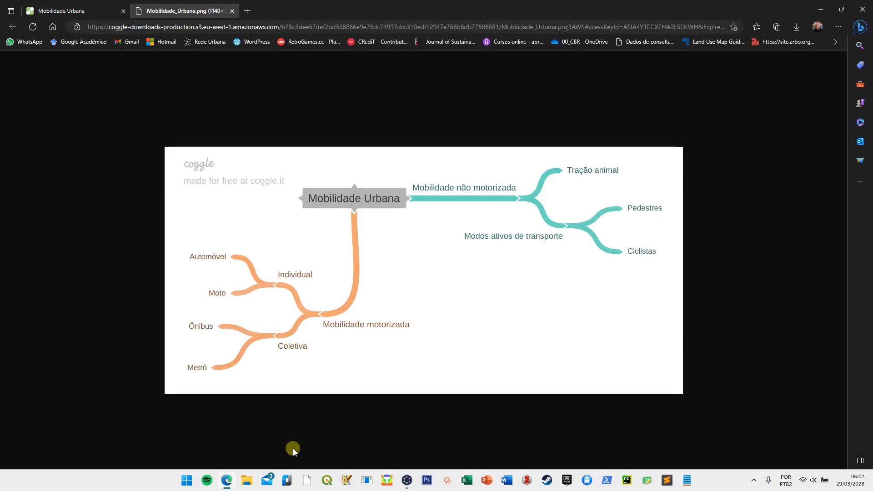
left_click(68, 11)
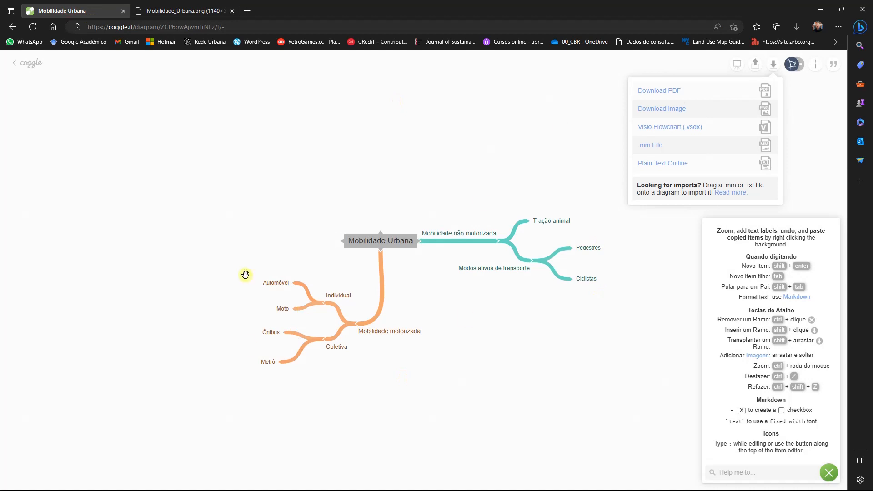
left_click(408, 481)
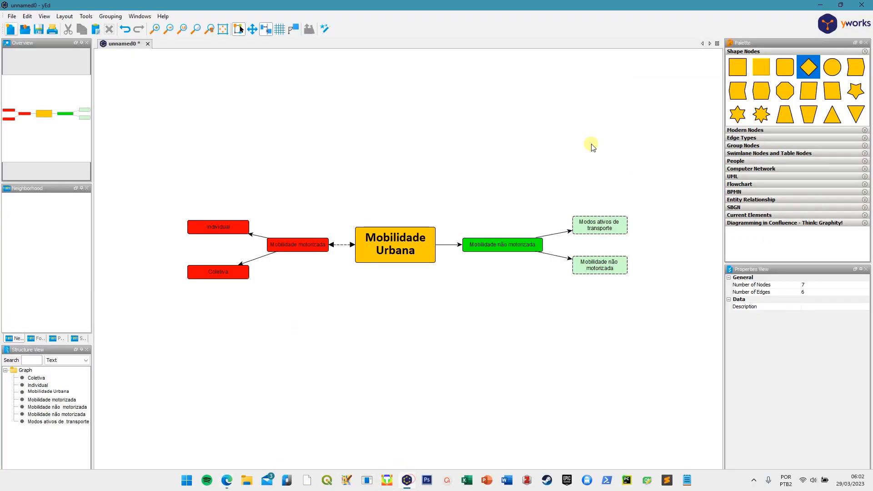